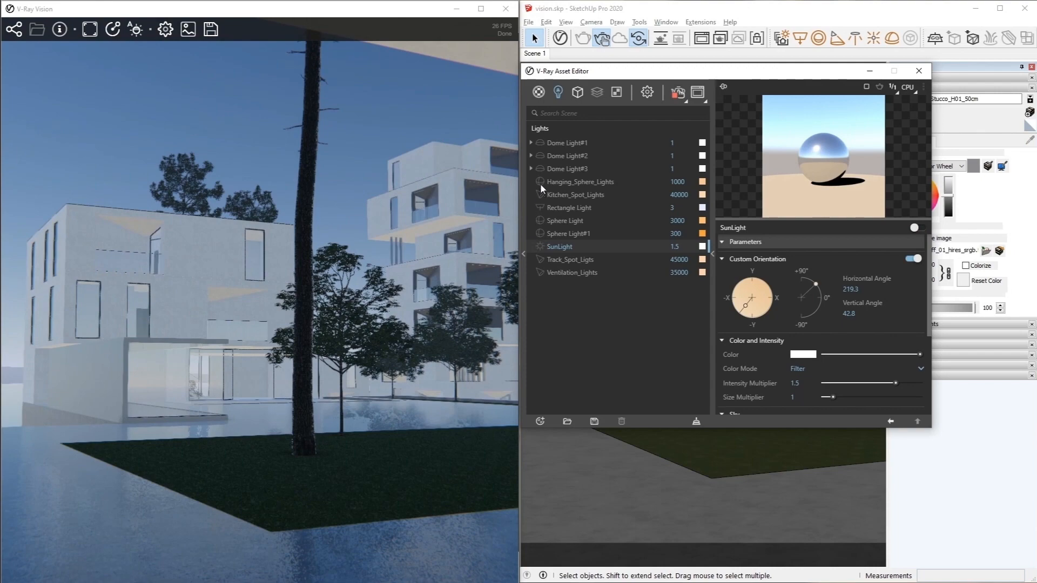
- Turn on Dome Light#1 and set the horizontal rotation of its environment bitmap to 208
click(539, 142)
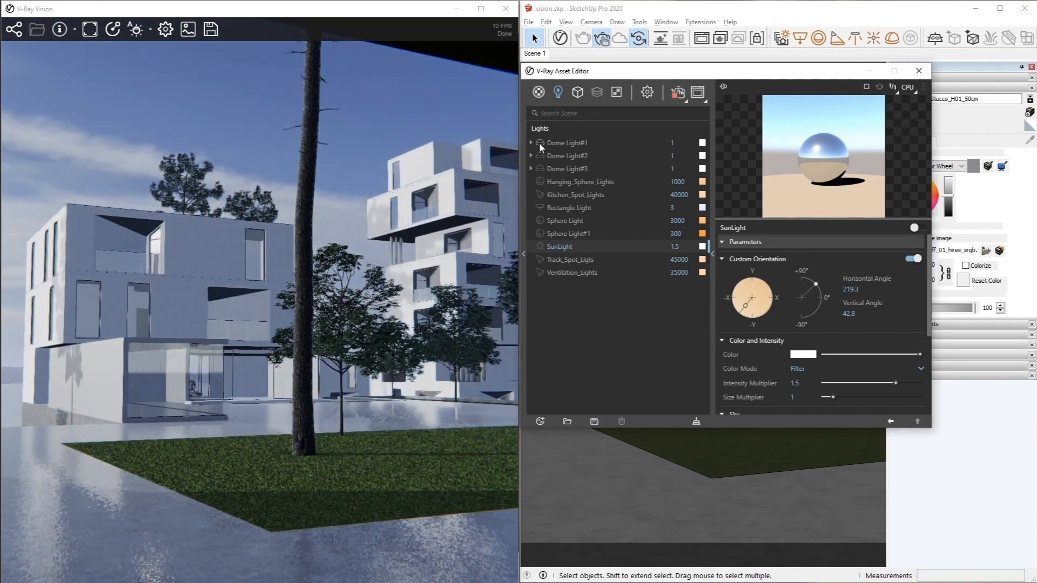
click(562, 143)
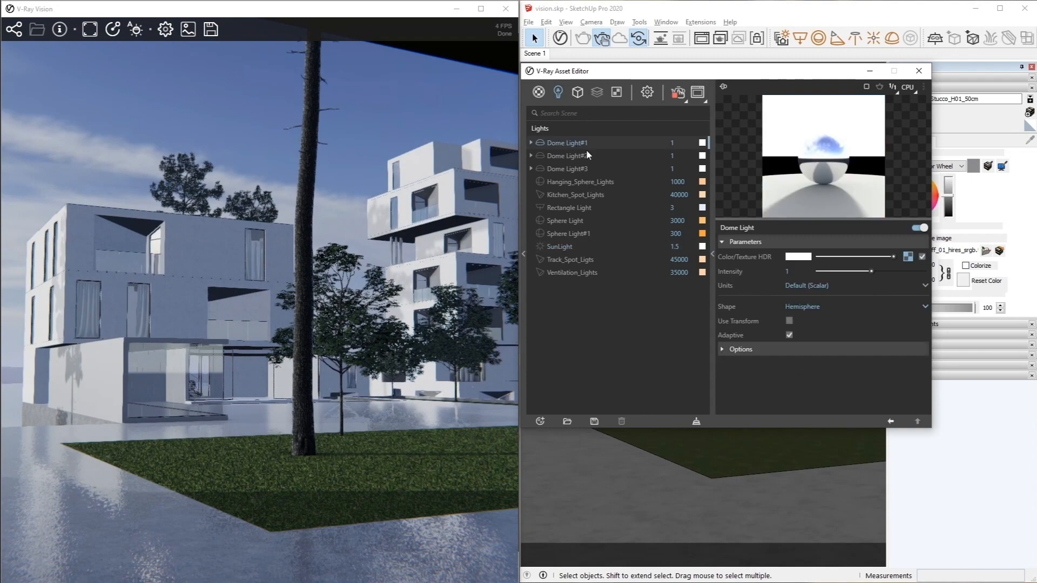
click(907, 257)
click(854, 351)
drag(854, 352, 899, 351)
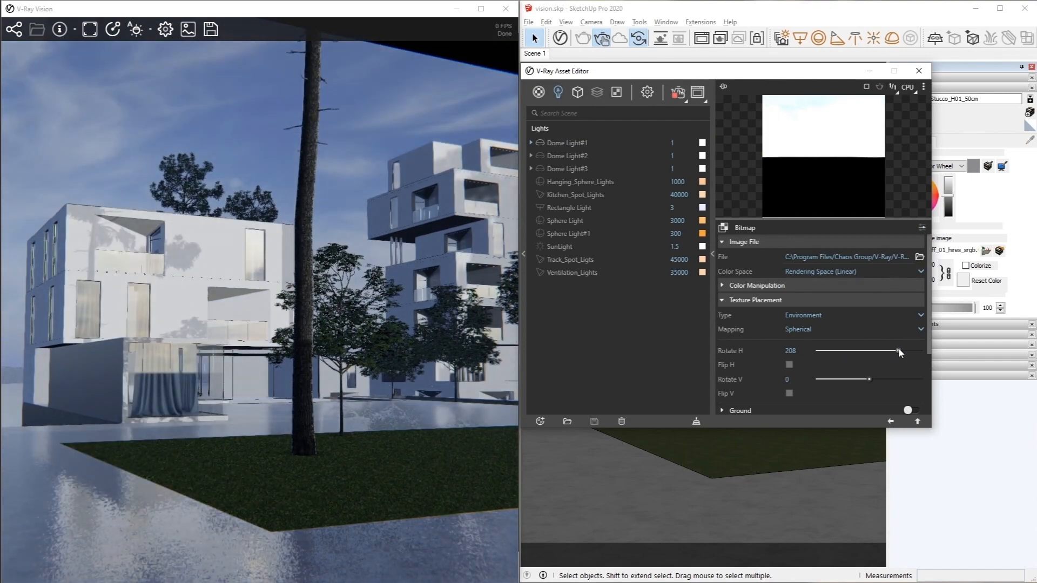
- Toggle Dome Light#2 in the scene's lights
click(540, 156)
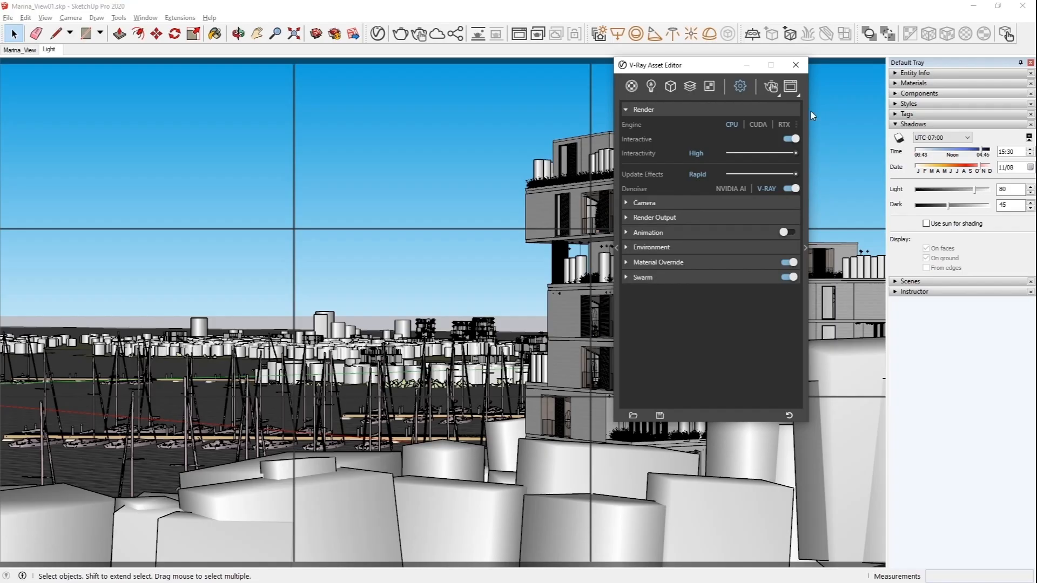
- Start interactive rendering of the marina scene and enable Custom Orientation for the SunLight
click(771, 87)
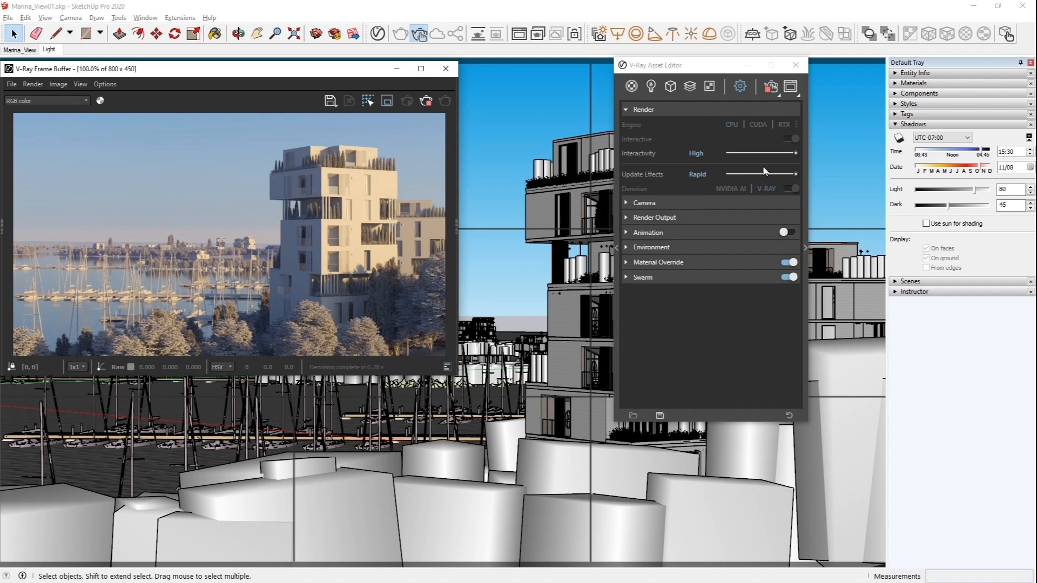
click(652, 88)
click(658, 225)
click(804, 247)
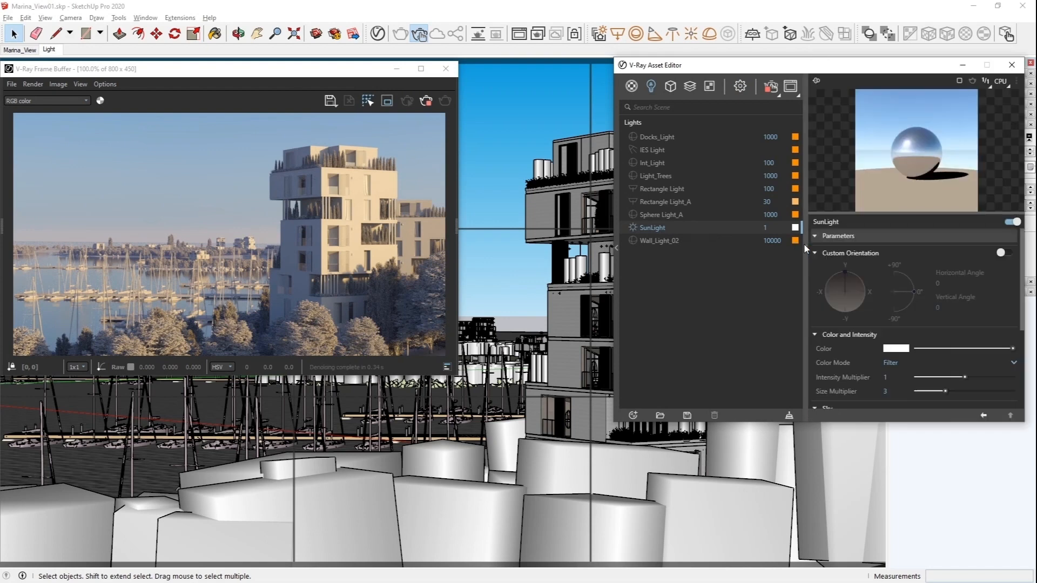
click(1001, 253)
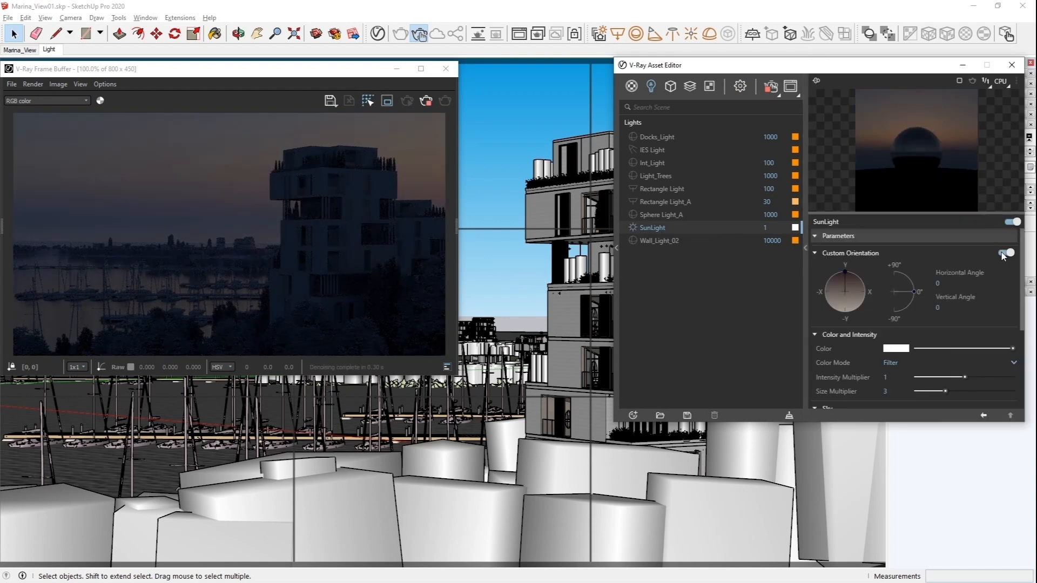
- Set the SunLight's vertical angle to 37 and its horizontal angle to 230.1, then to 44
click(911, 280)
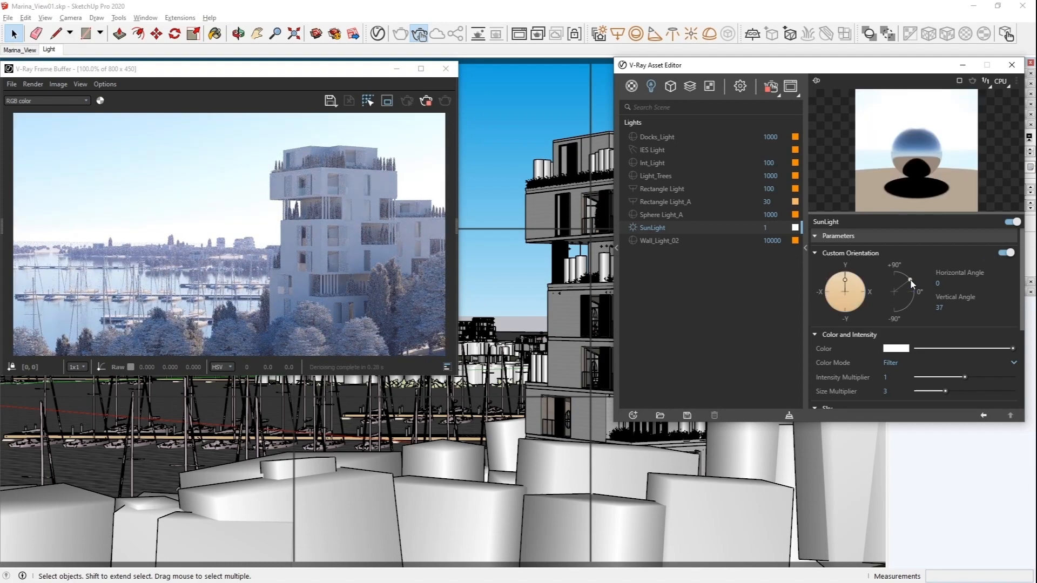
click(834, 306)
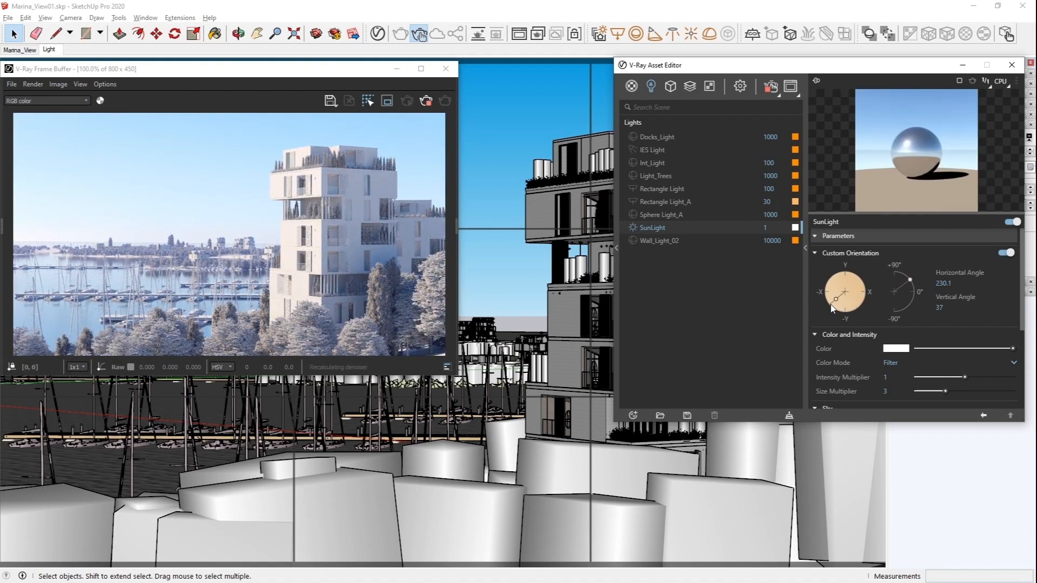
click(859, 279)
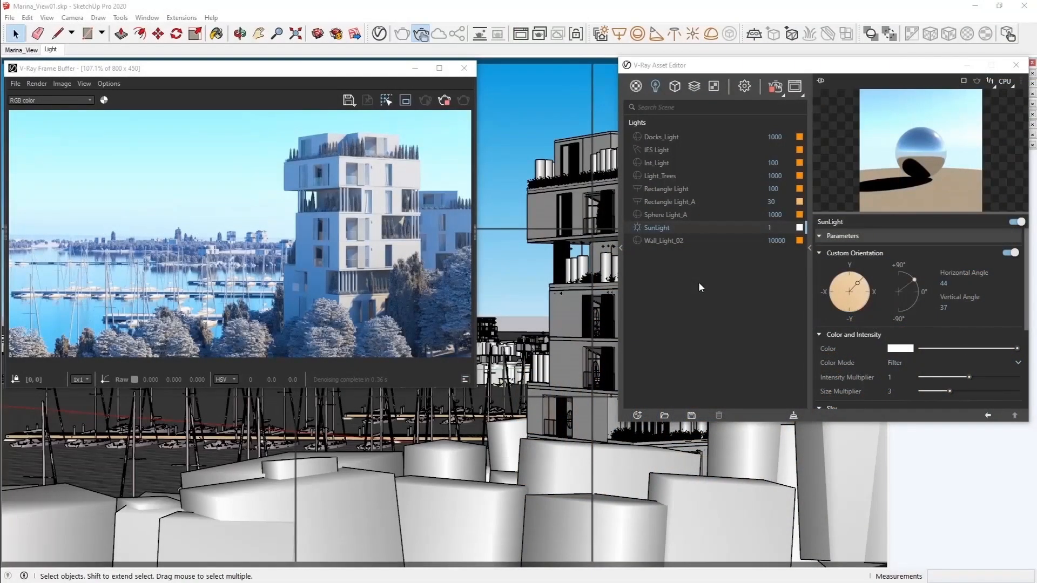
- Lower the SunLight to a vertical angle of 3.6 and turn it to a horizontal angle of 310.9
drag(912, 281, 920, 290)
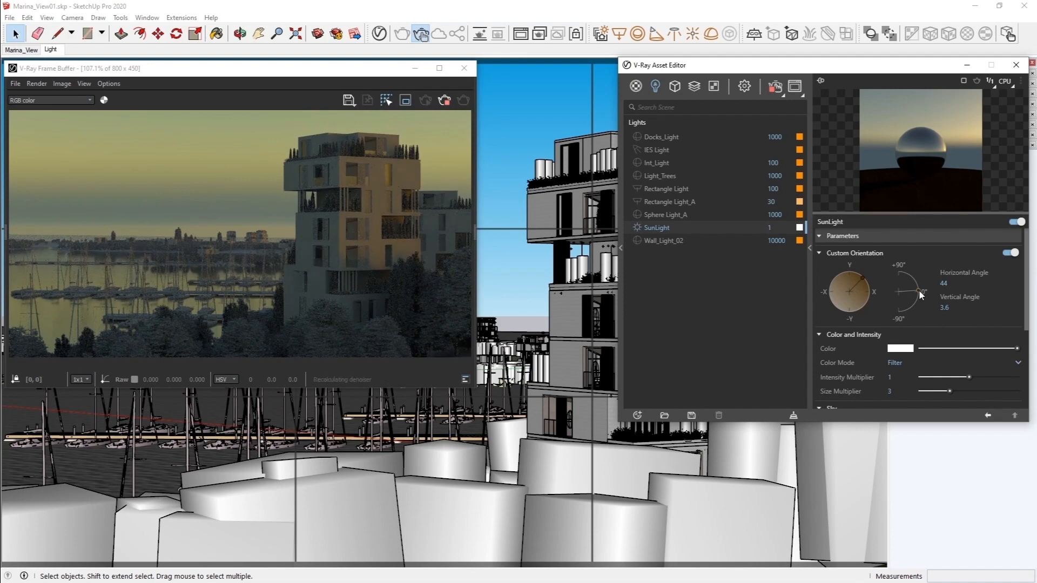
click(834, 279)
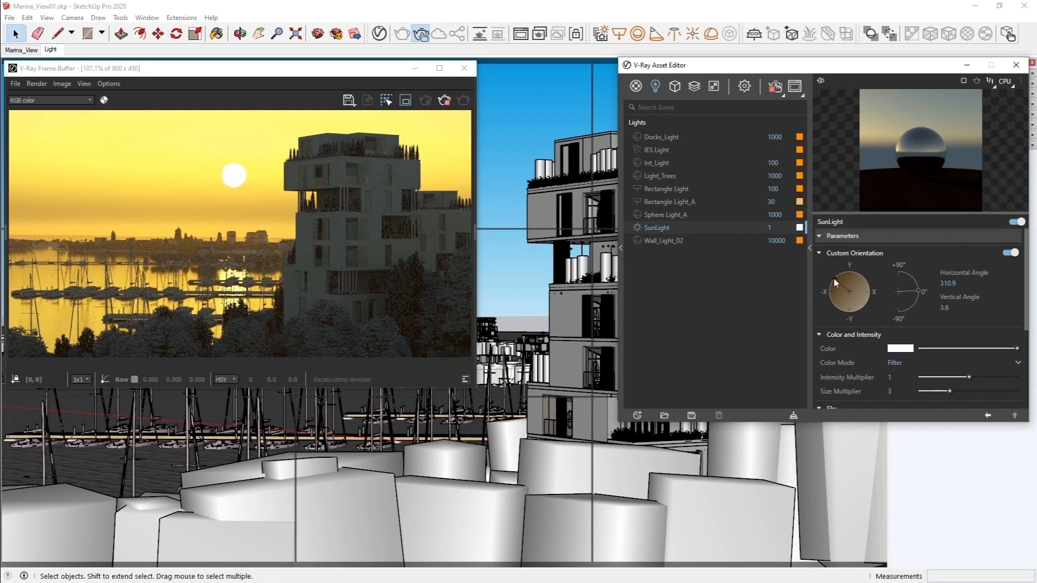
- Set the SunLight's horizontal angle to exactly 306 and its vertical angle to 0.5
click(947, 283)
text(306)
key(Return)
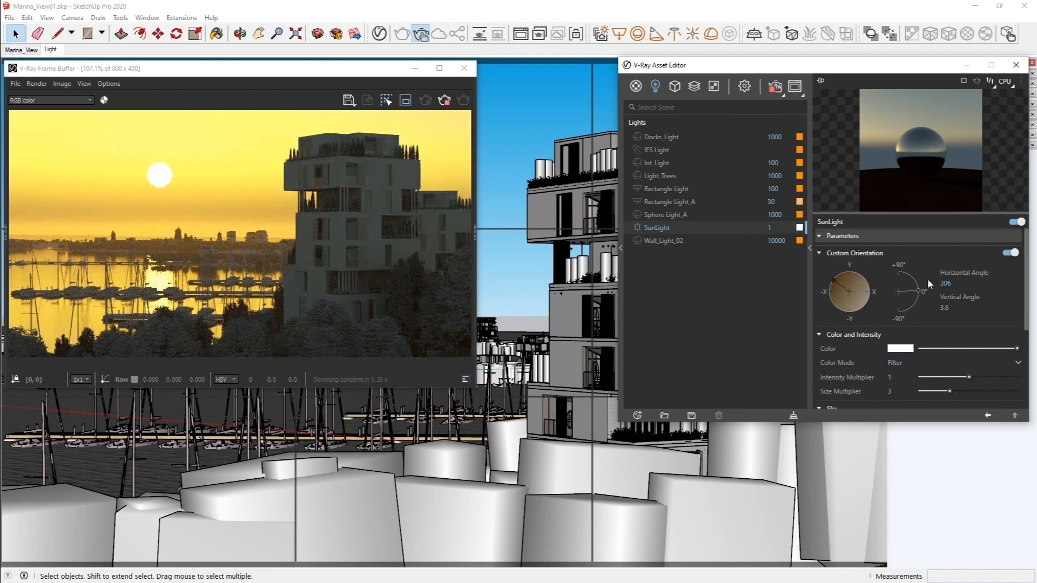
click(939, 308)
text(0.5)
key(Return)
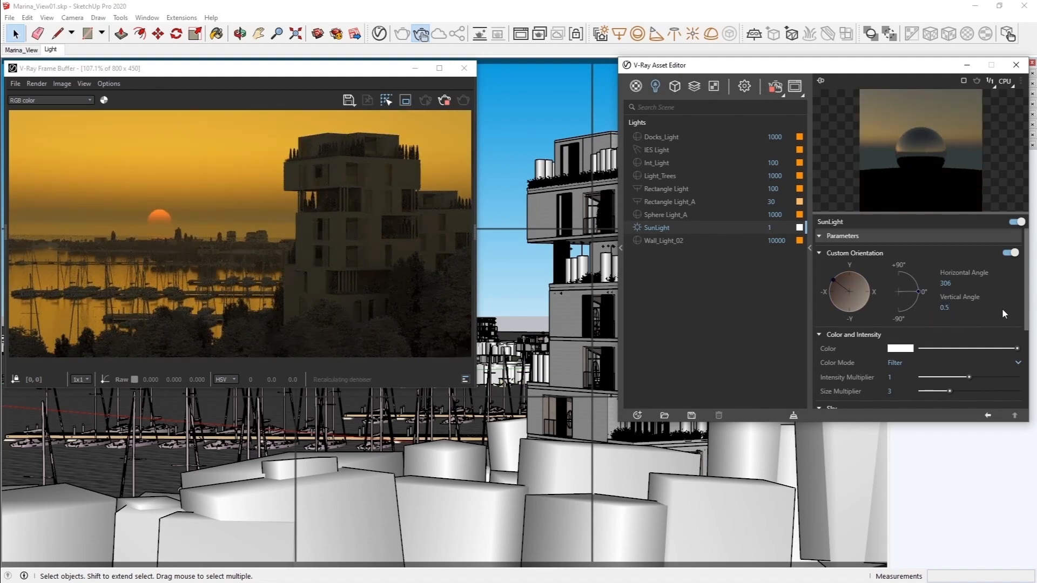
- Change the SunLight's sky model to Improved
drag(1026, 309, 1026, 373)
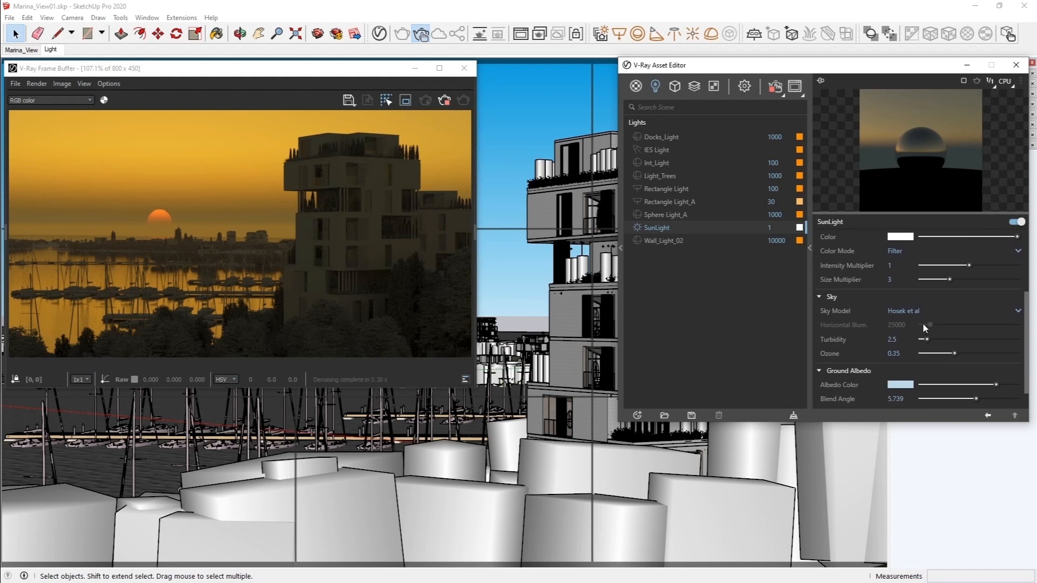
click(907, 311)
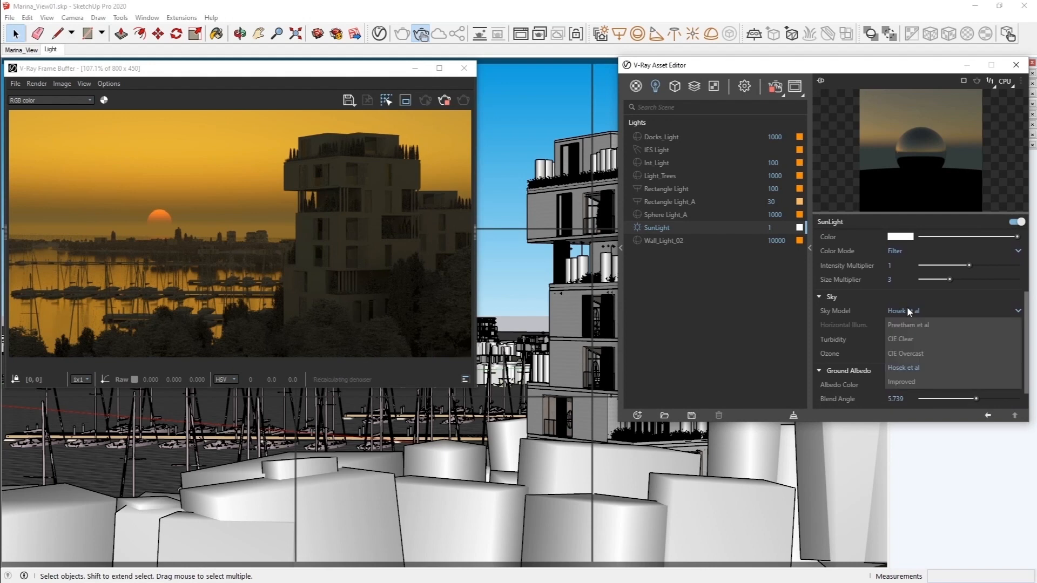
click(923, 382)
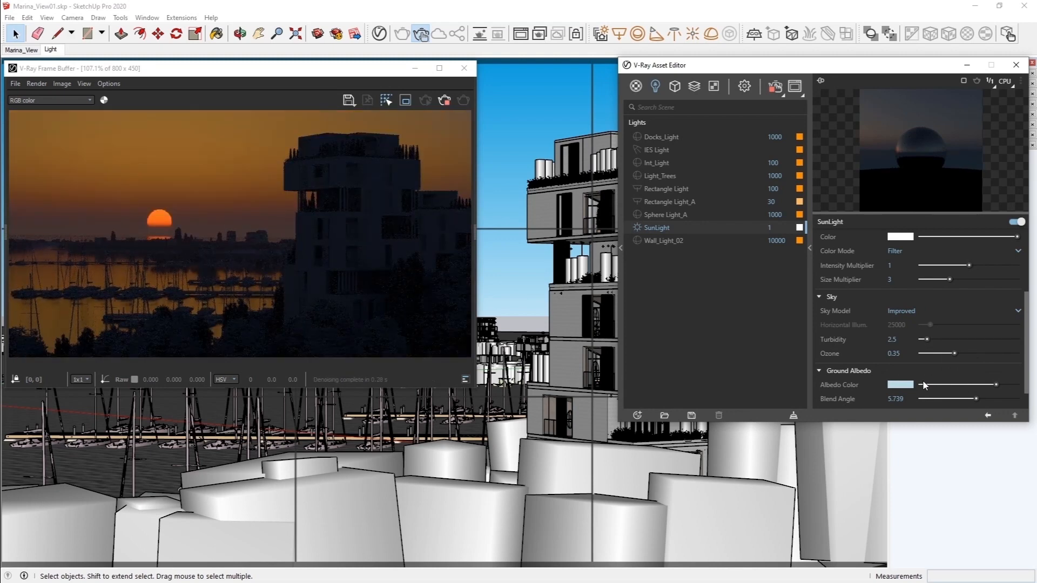
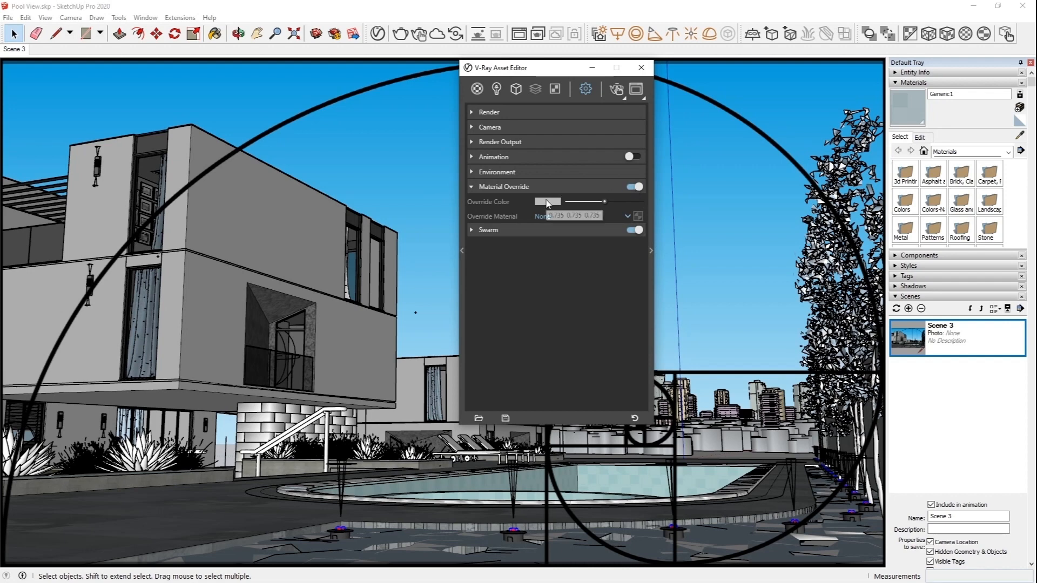
- Show the pool scene's lights, run an interactive render with the current lighting and stop it
click(496, 89)
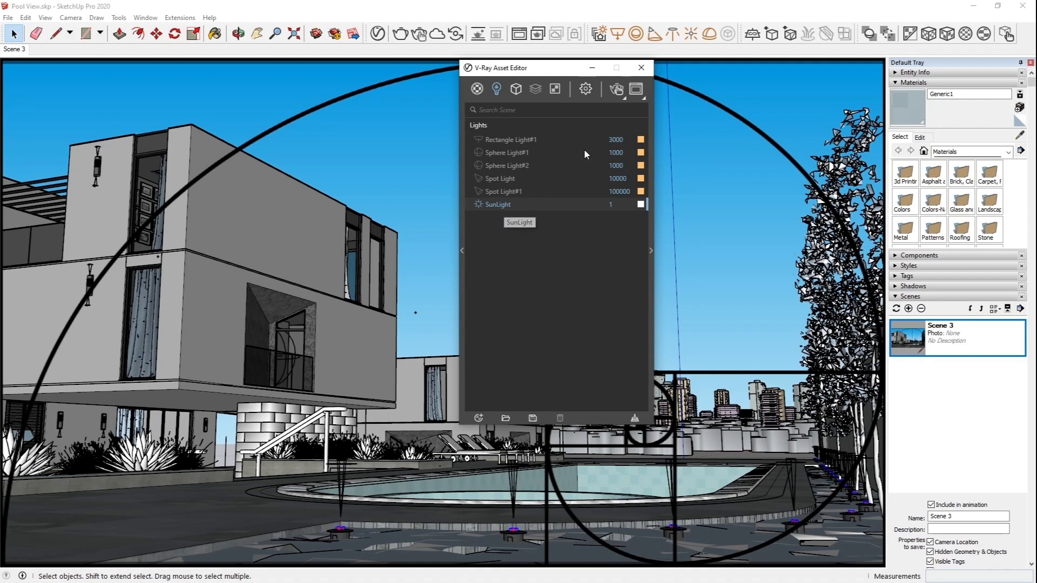
click(619, 91)
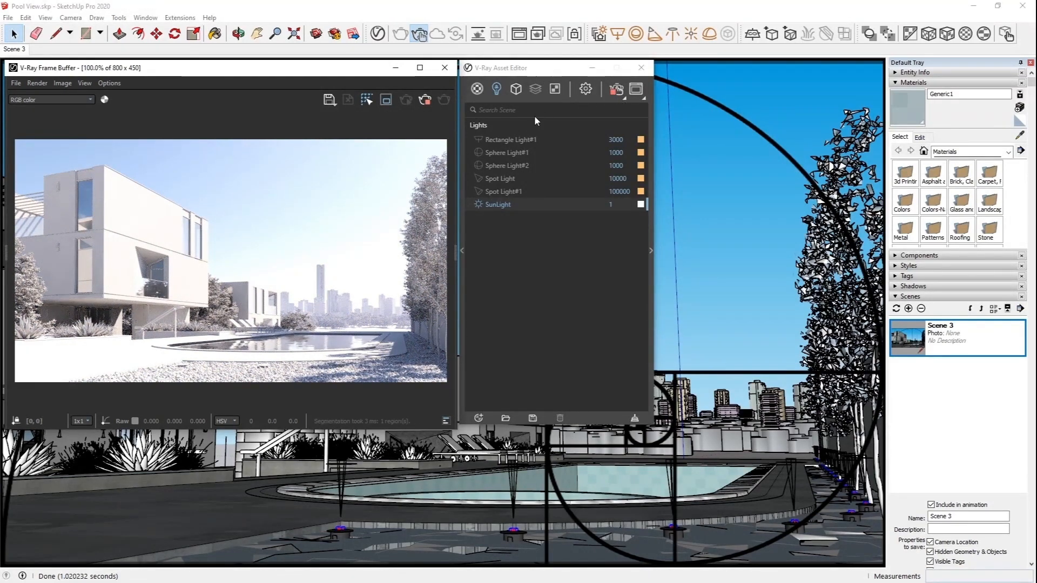
click(424, 101)
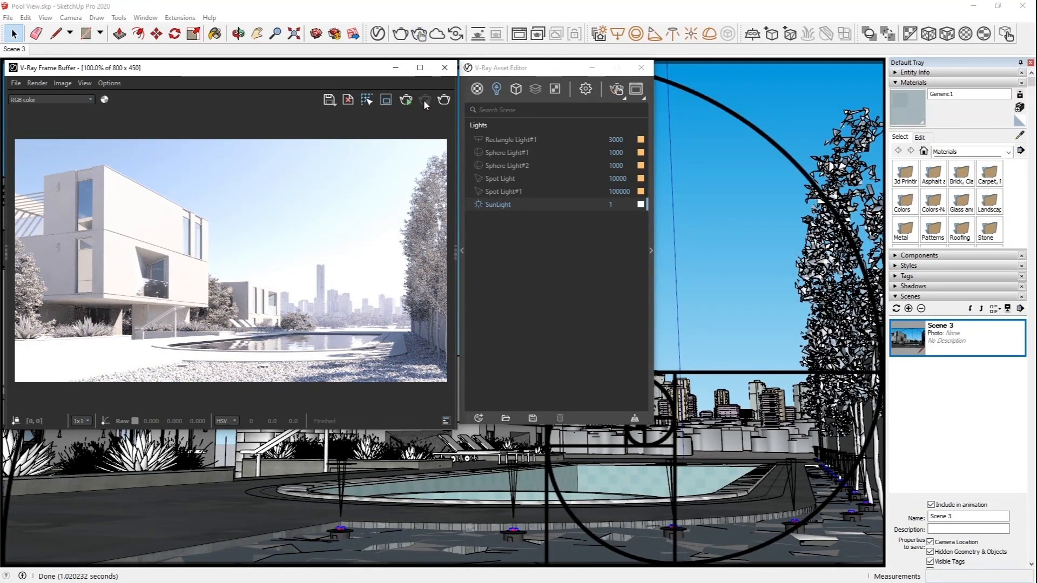
- Generate lighting variants in V-Ray Light Gen using the HDR light source and the maximum number of variations
click(641, 95)
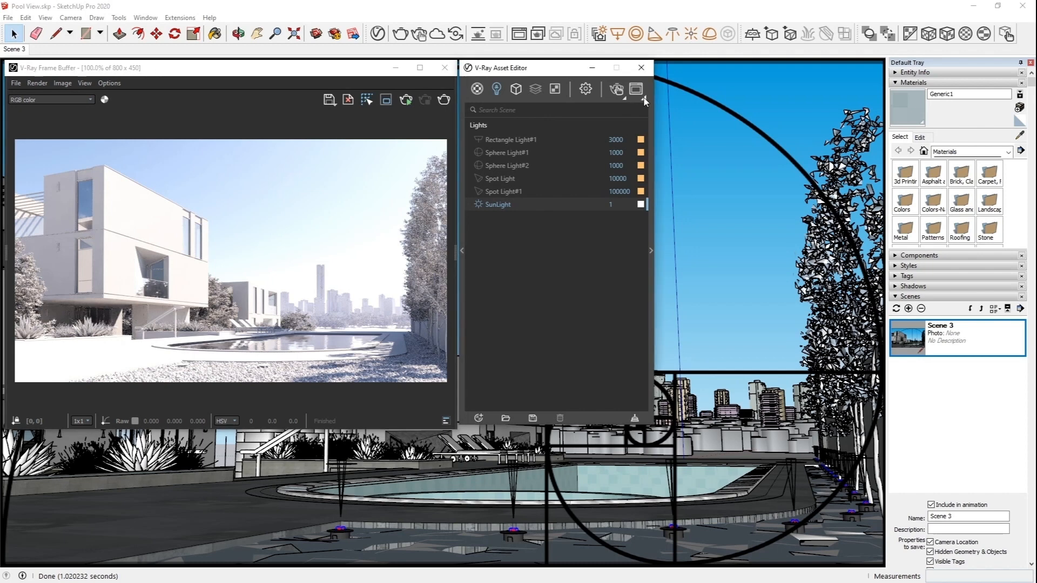
click(637, 116)
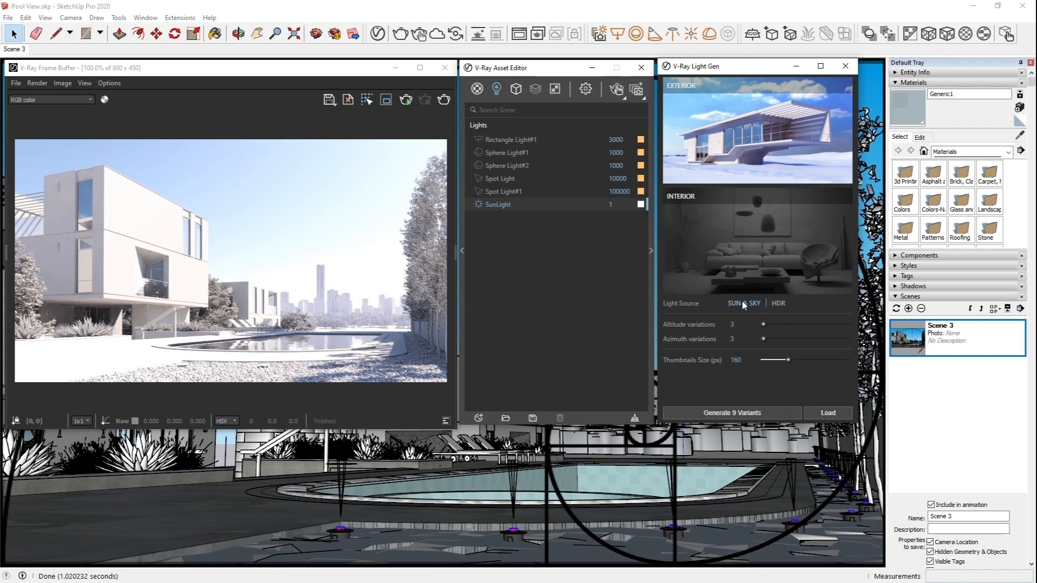
click(779, 305)
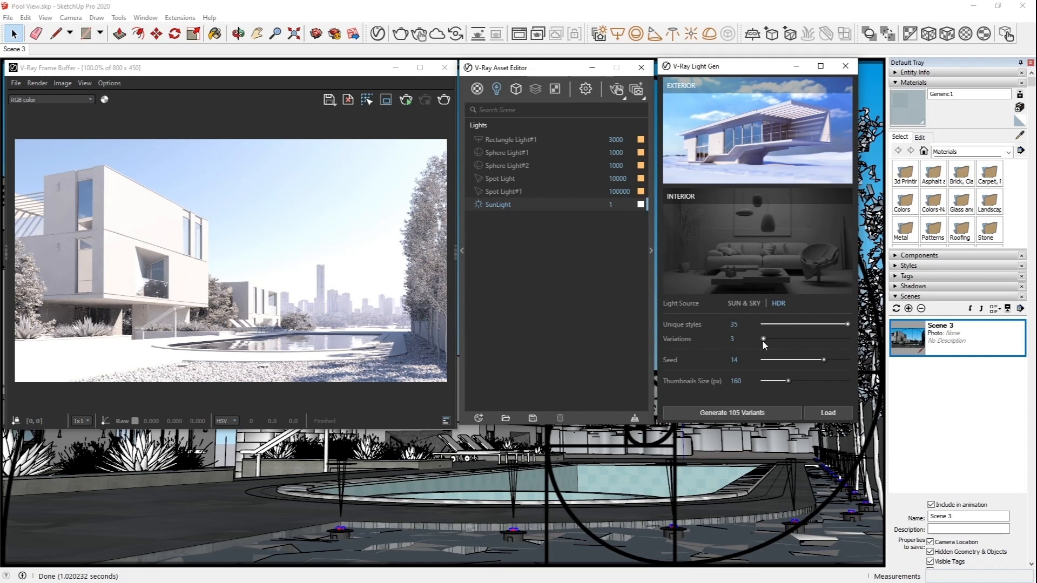
drag(762, 339, 850, 339)
click(744, 413)
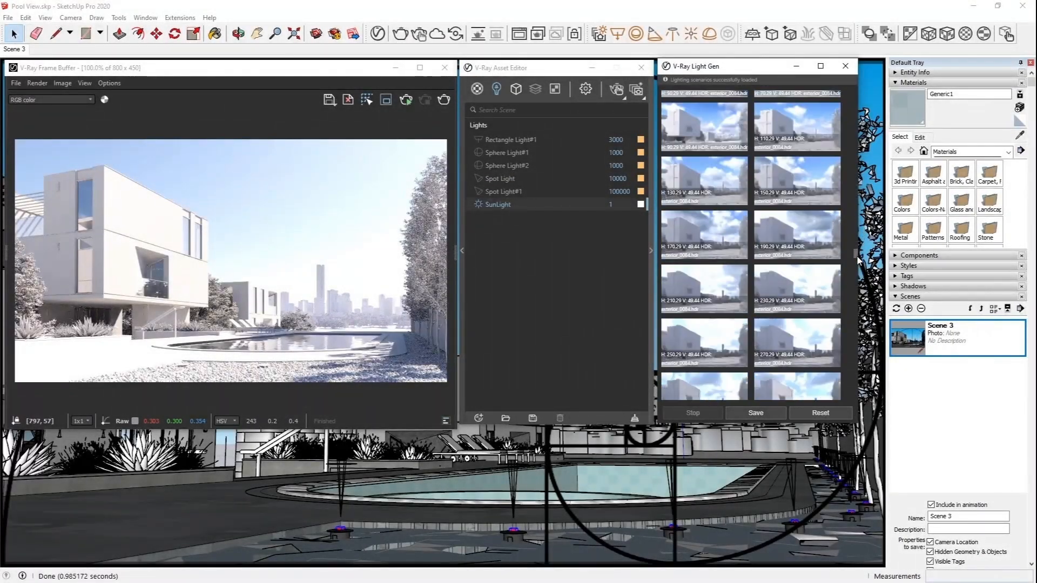
- Apply the exterior_0035.hdr lighting variant with H 92.57 and V 4.55, and start an interactive render with LIGHT_GEN_DOME selected
drag(860, 260, 861, 290)
scroll(860, 288, down, 1)
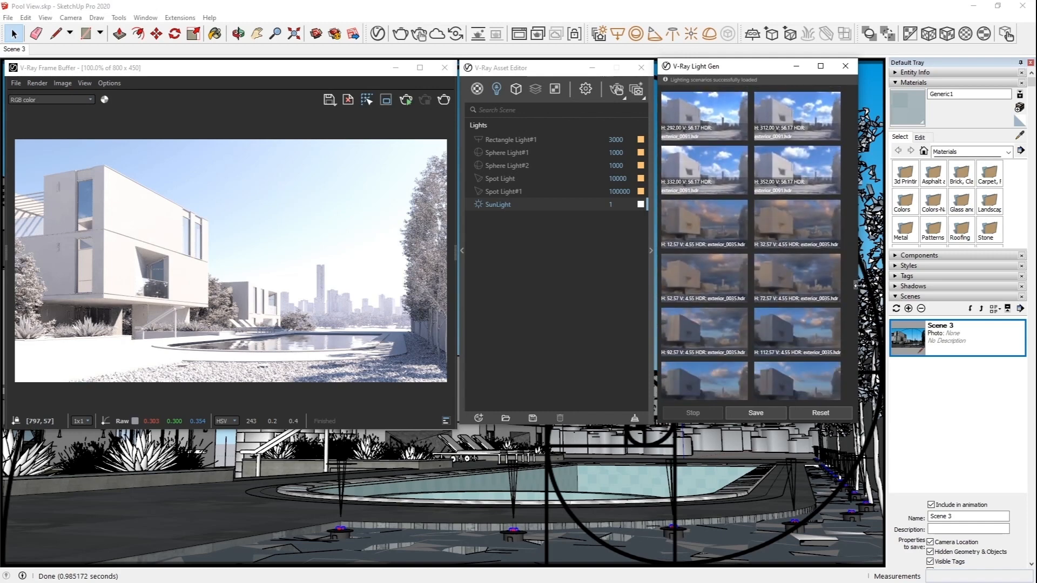
click(718, 320)
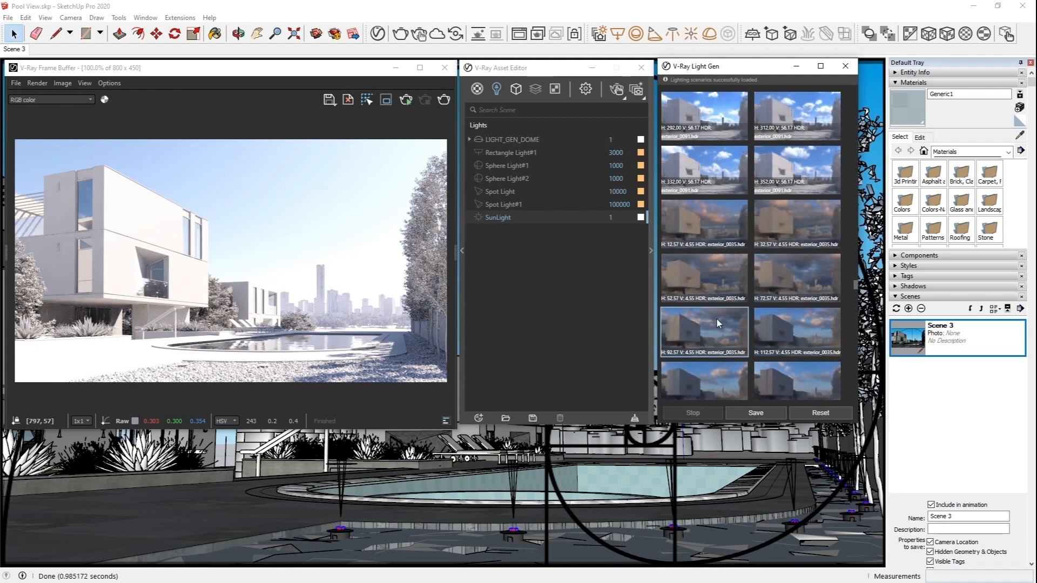
click(533, 139)
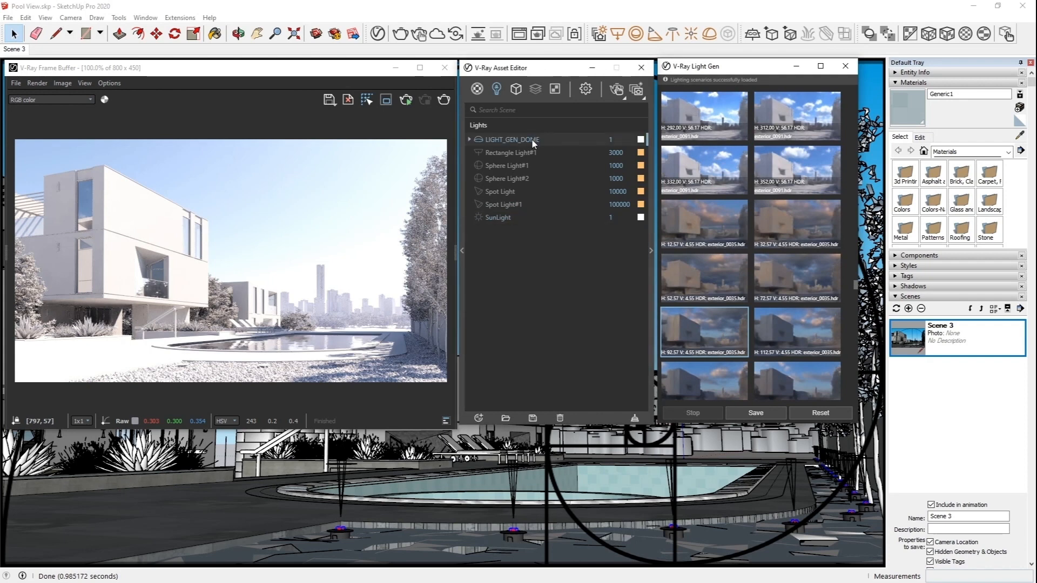
click(616, 90)
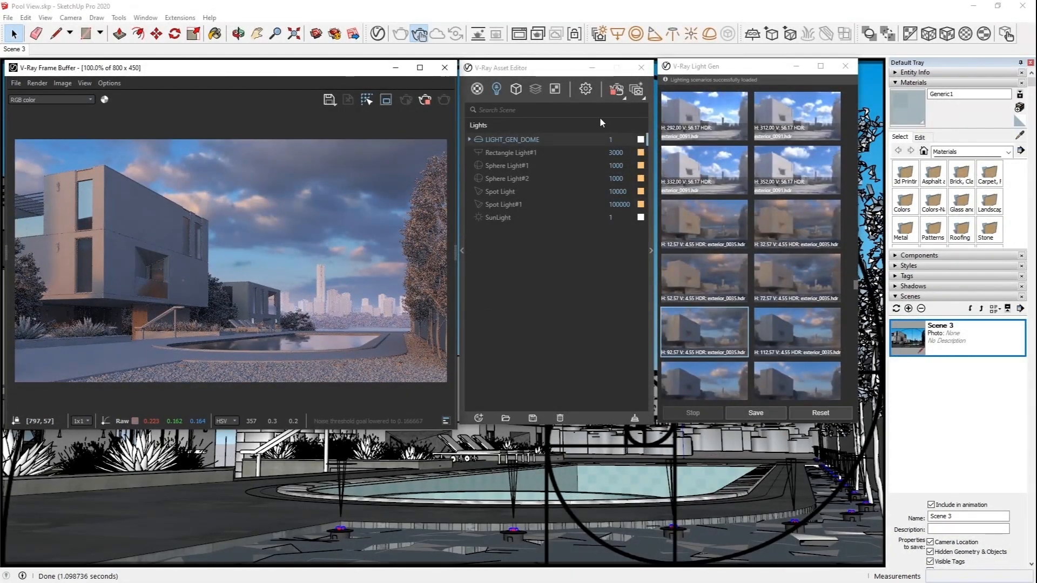
- Darken the Aerial Perspective filter color to grey in the render settings and stop the interactive render
click(651, 251)
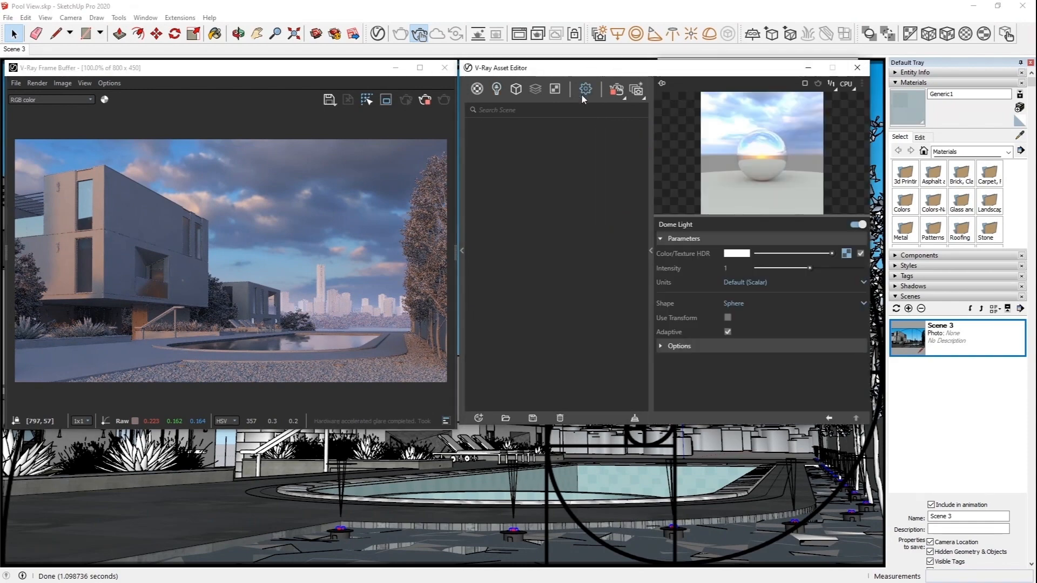
click(585, 89)
drag(862, 300, 808, 300)
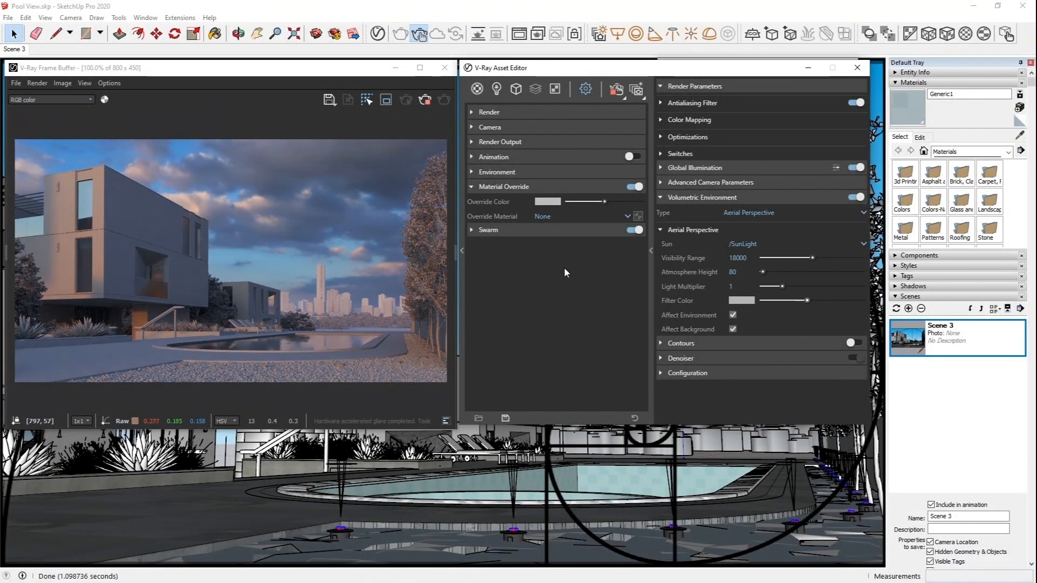
click(425, 100)
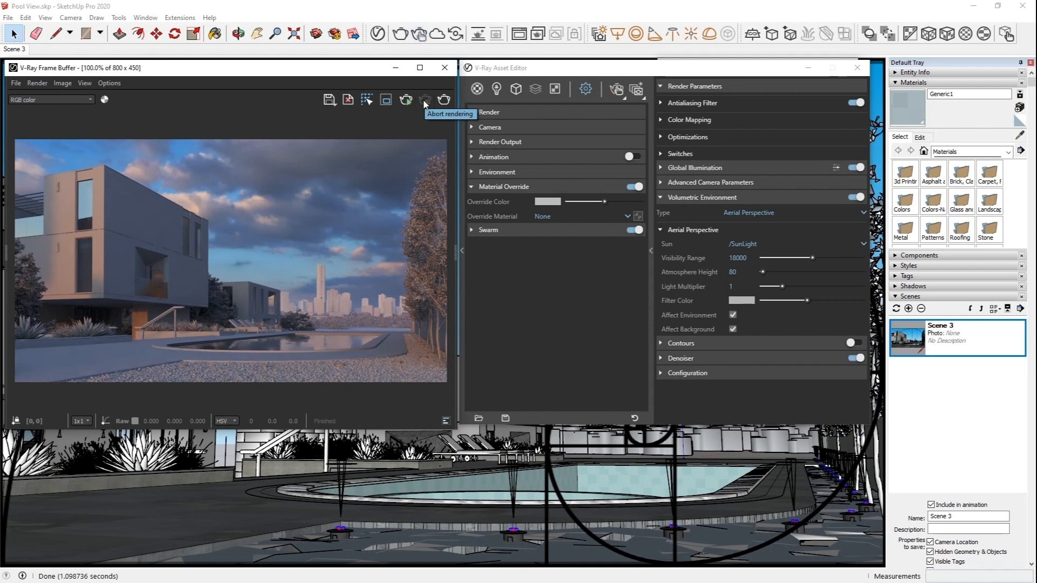
- Edit the name of the LIGHT_GEN_DOME light and accept it
click(497, 90)
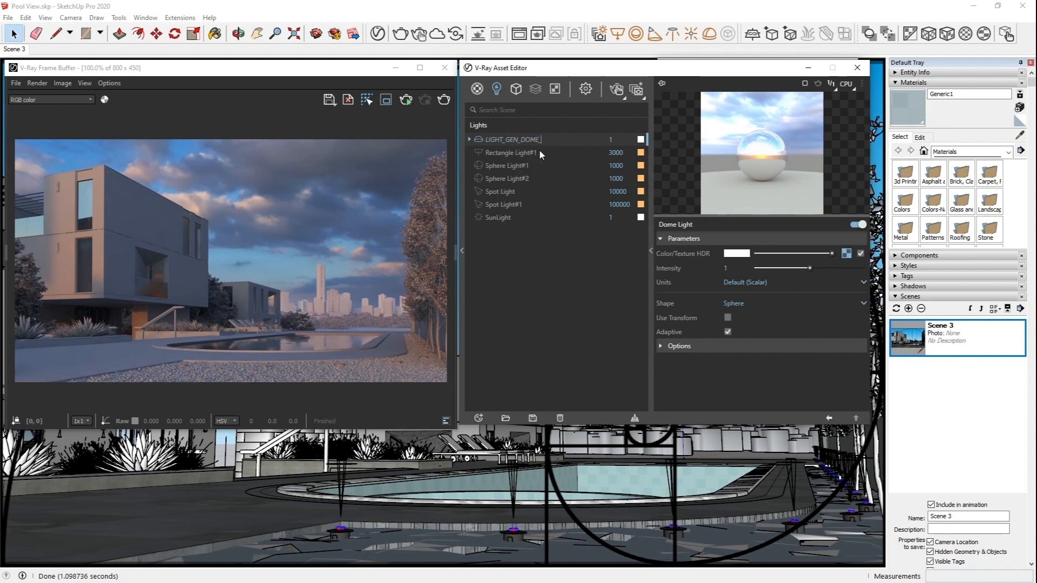
key(Return)
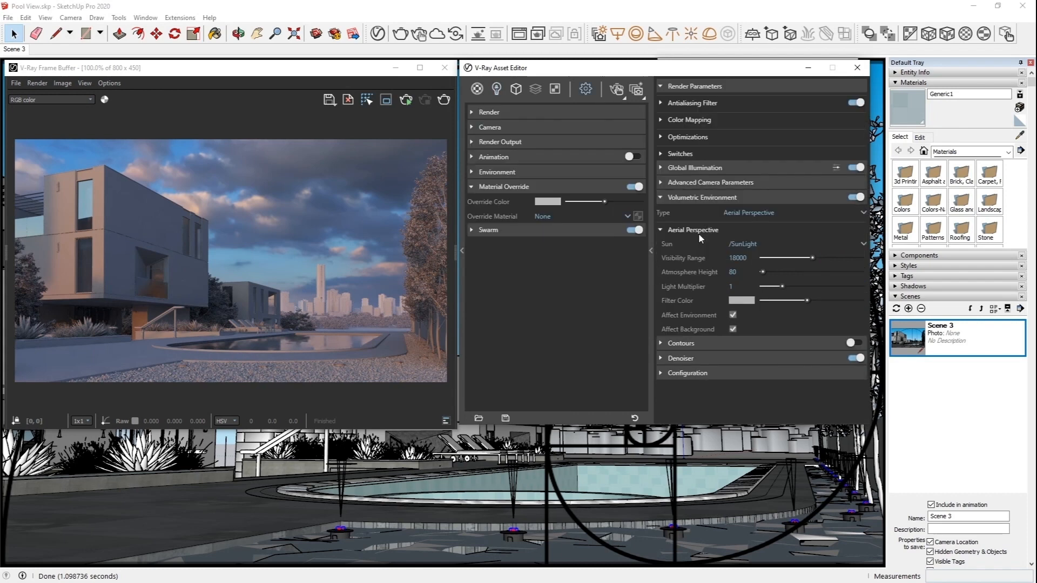
- Brighten the Aerial Perspective filter color and collapse the advanced render settings
drag(807, 301, 854, 300)
click(652, 251)
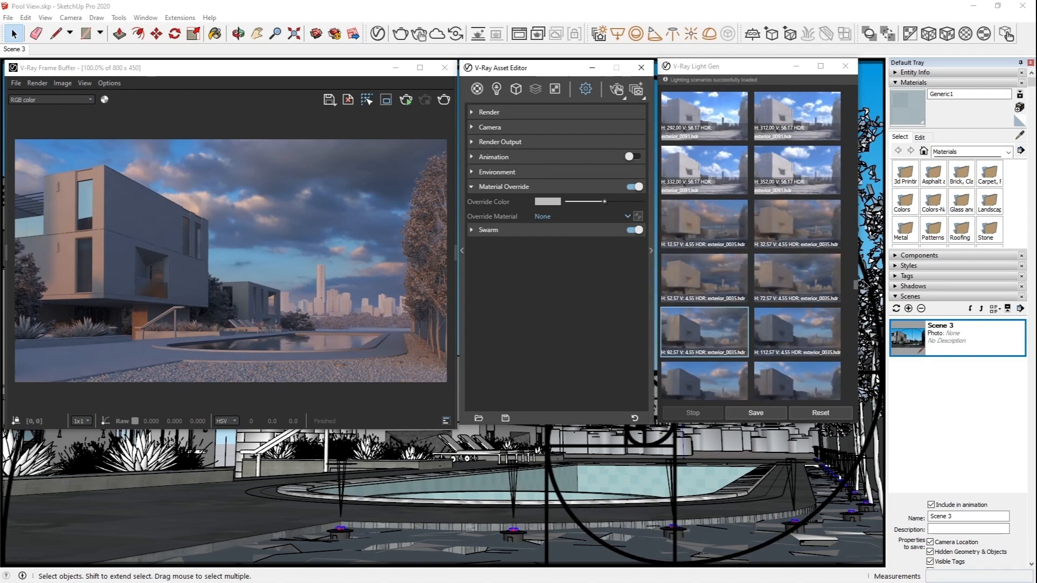
- Apply the exterior_0015.hdr lighting variant with H 174.29 and V 9.19, and run an interactive render with LIGHT_GEN_DOME, stopping it once resolved
drag(857, 290, 856, 318)
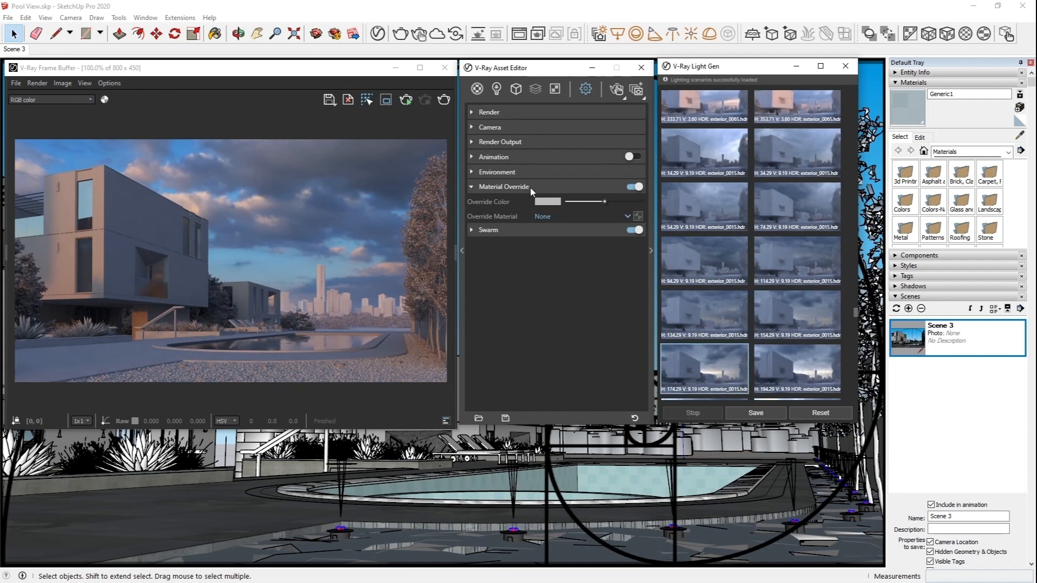
click(497, 88)
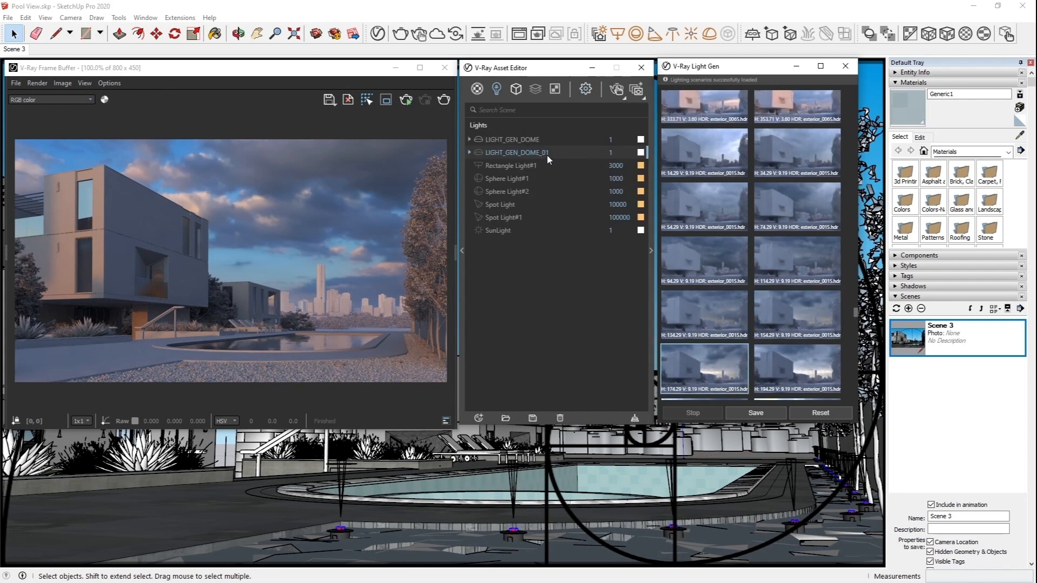
click(552, 142)
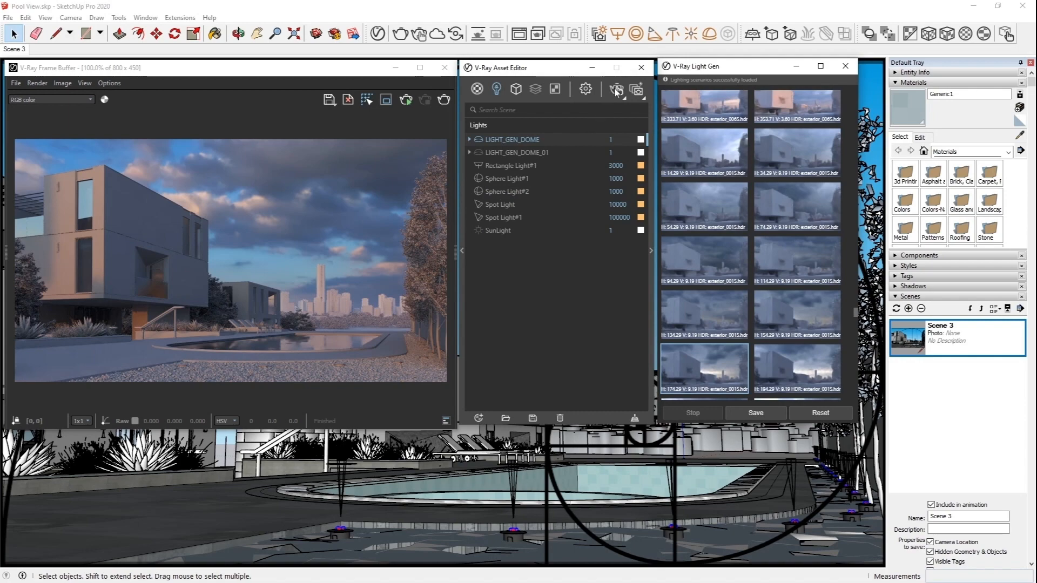
click(616, 89)
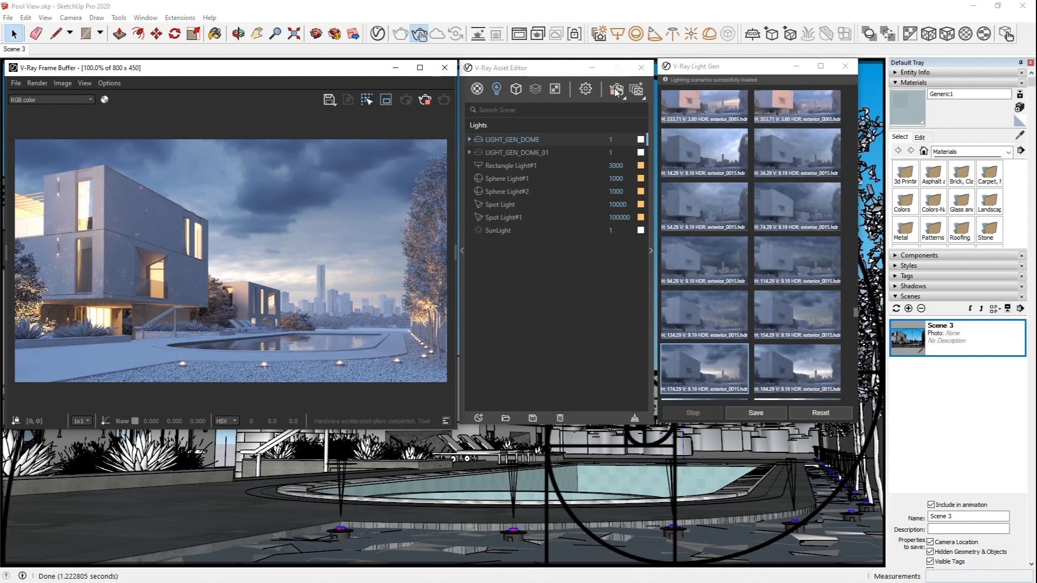
click(617, 91)
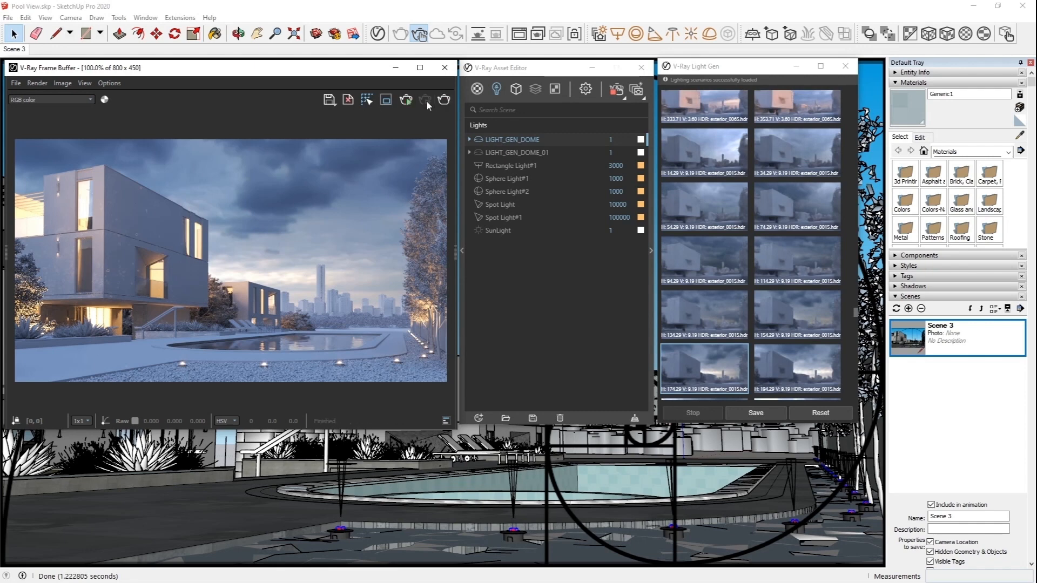
- Rename the LIGHT_GEN_DOME light as LIGHT_GEN_DOME_02
right_click(566, 138)
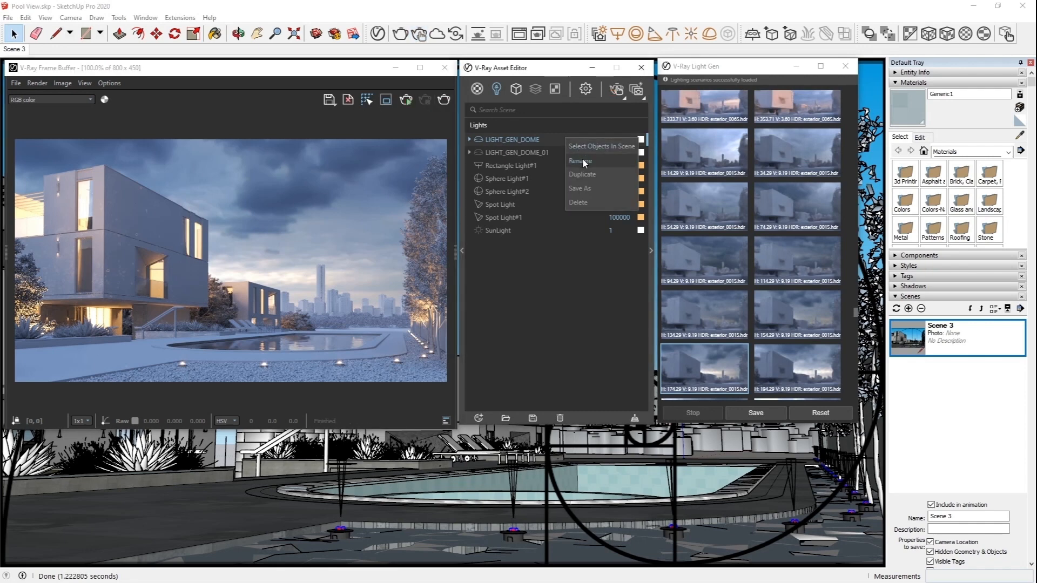
click(582, 157)
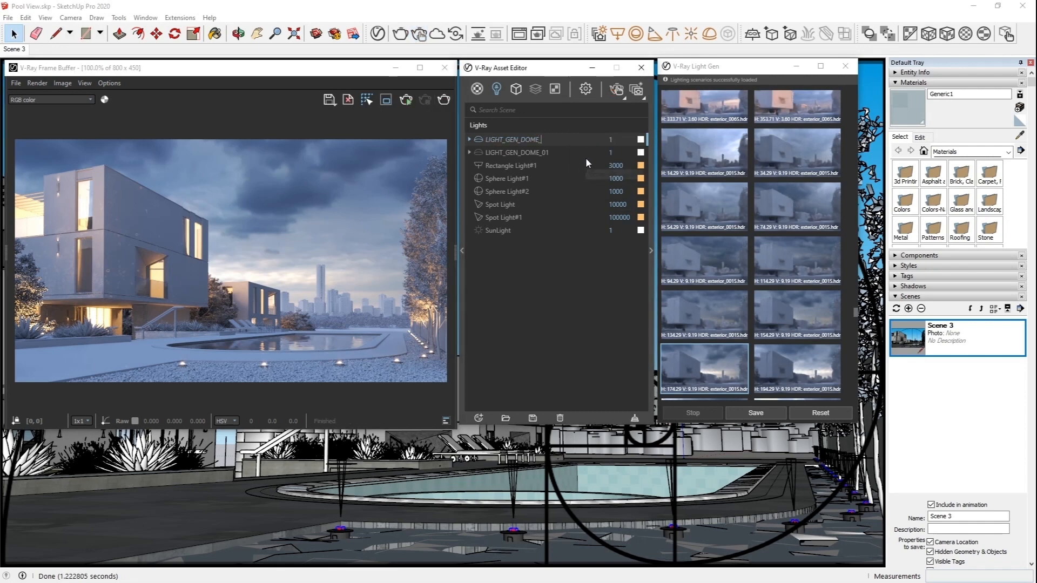
key(Return)
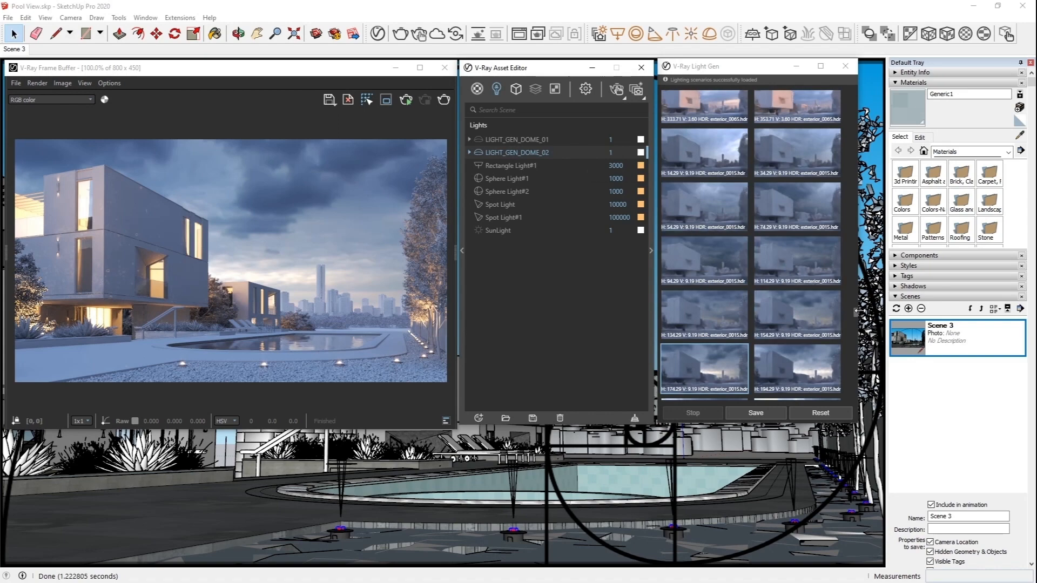
- Apply the exterior_0051.hdr lighting variant with H 246.86 and V 5.46 from the Light Gen results
scroll(858, 292, down, 10)
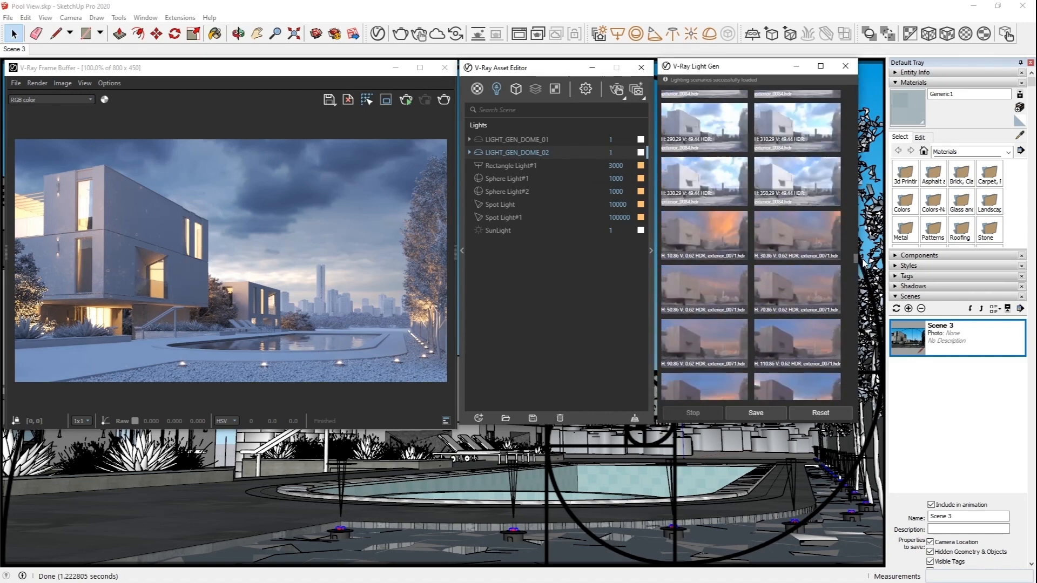
scroll(864, 261, up, 7)
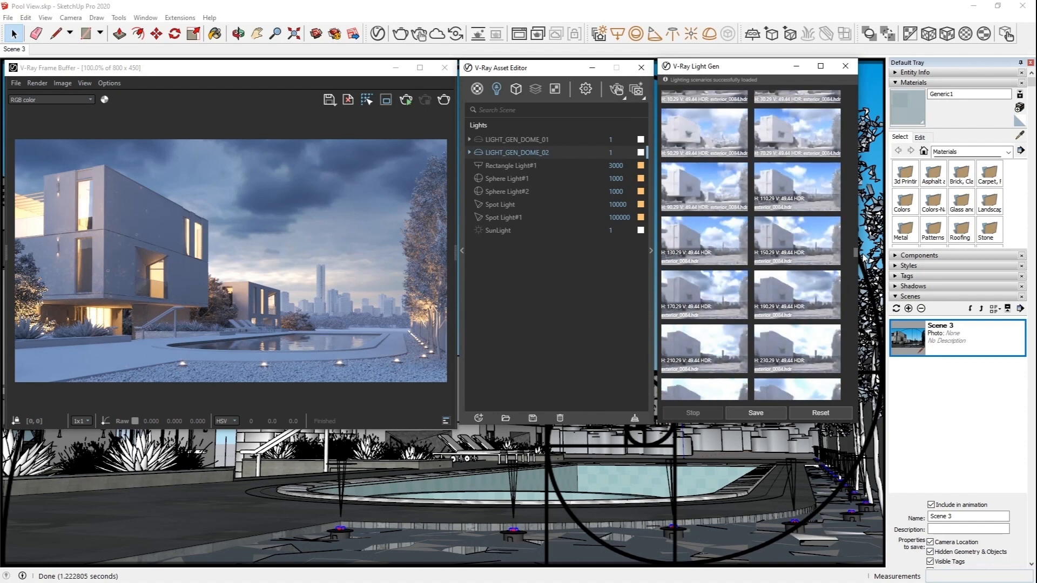
scroll(864, 252, up, 6)
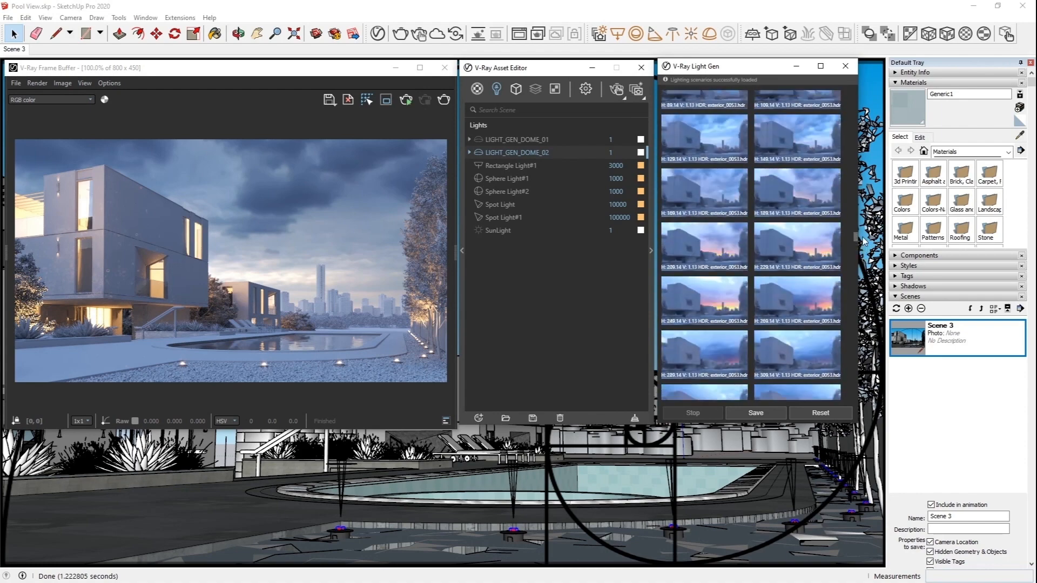
scroll(864, 241, up, 5)
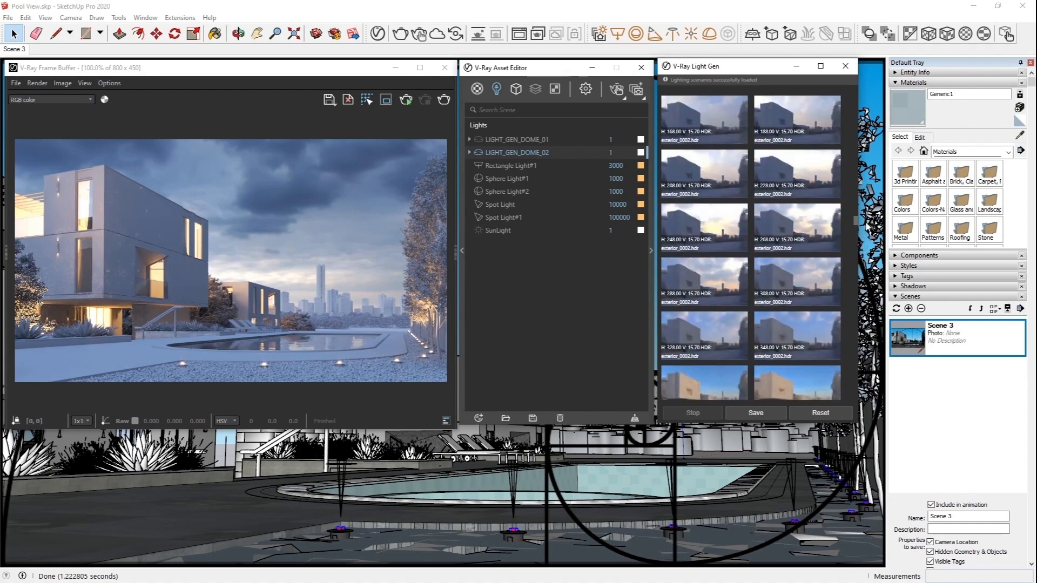
scroll(866, 226, up, 5)
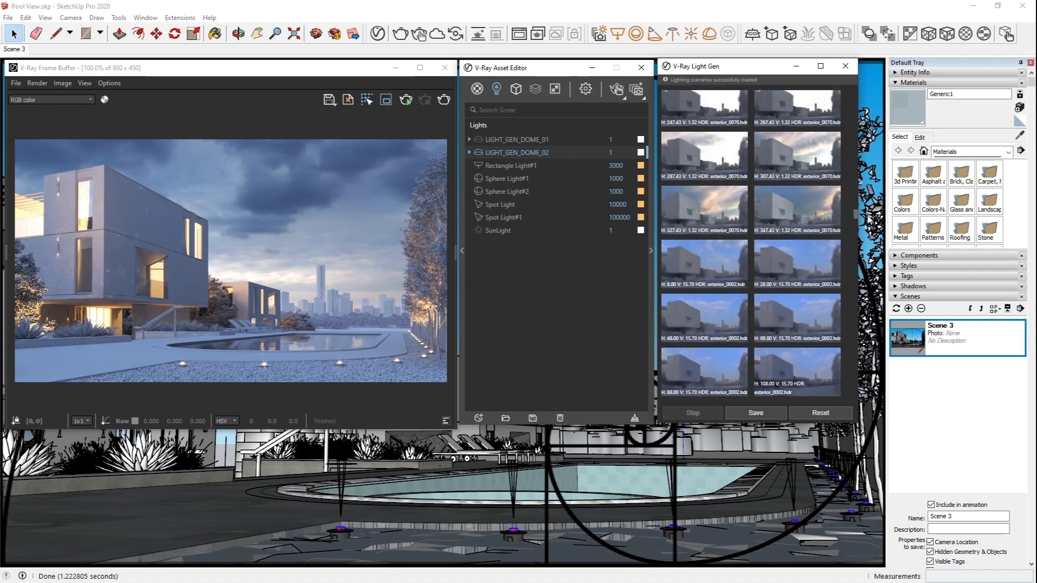
scroll(869, 216, up, 5)
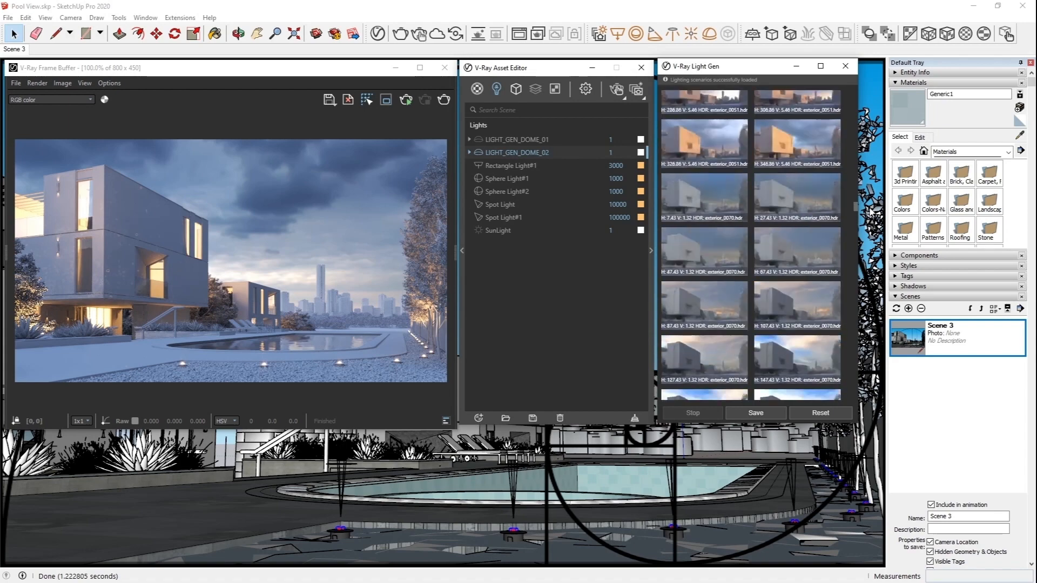
scroll(869, 212, up, 3)
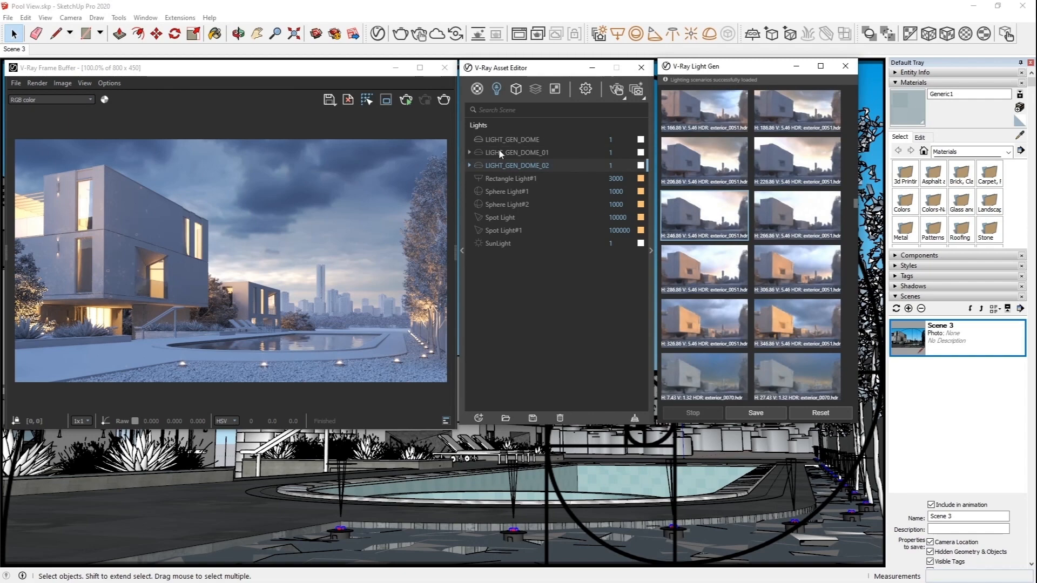
- Open the texture placement settings of the LIGHT_GEN_DOME light's HDR bitmap and start an interactive render
click(504, 139)
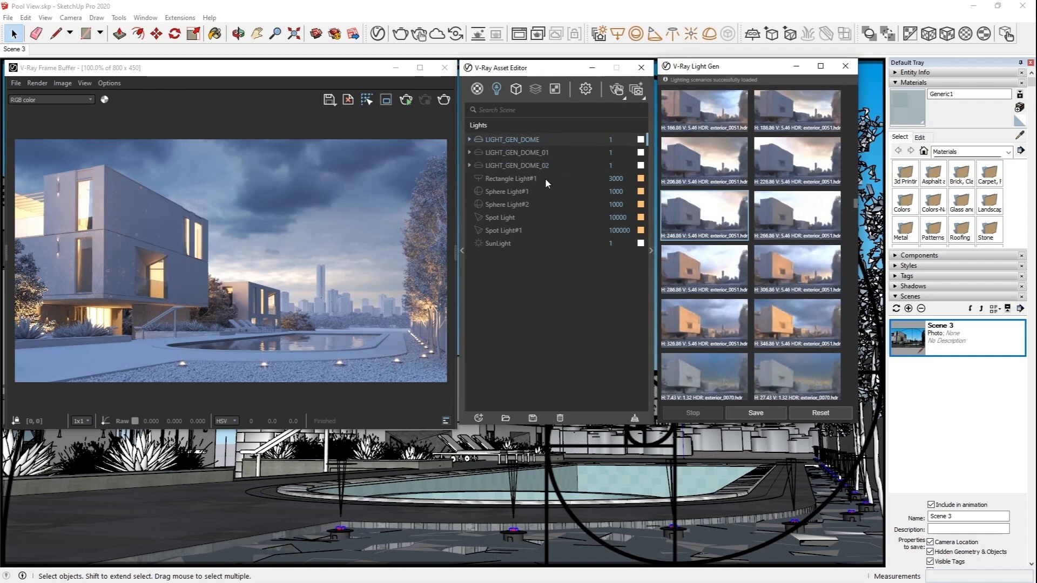
click(650, 188)
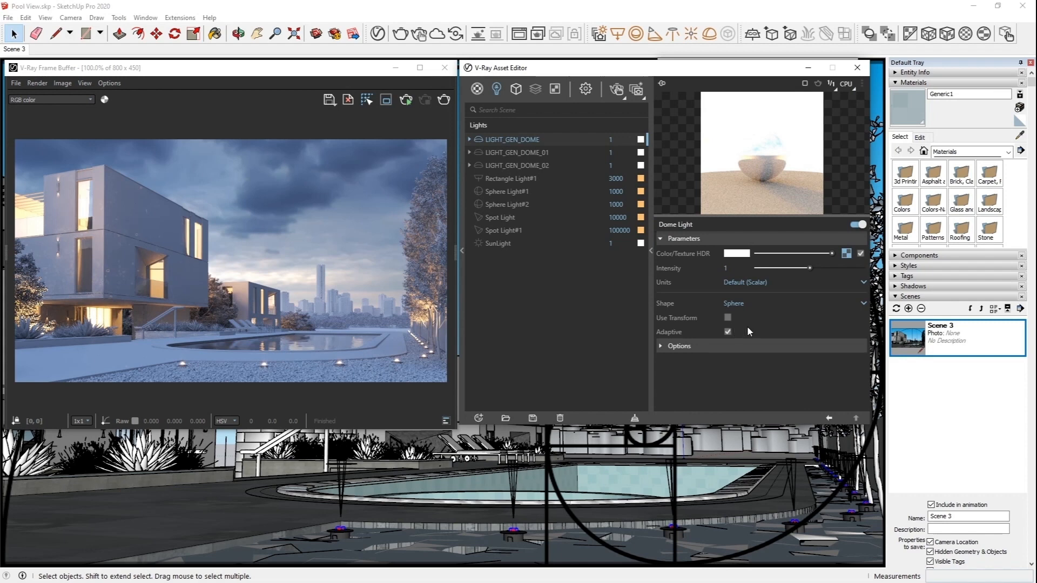
click(847, 253)
click(773, 297)
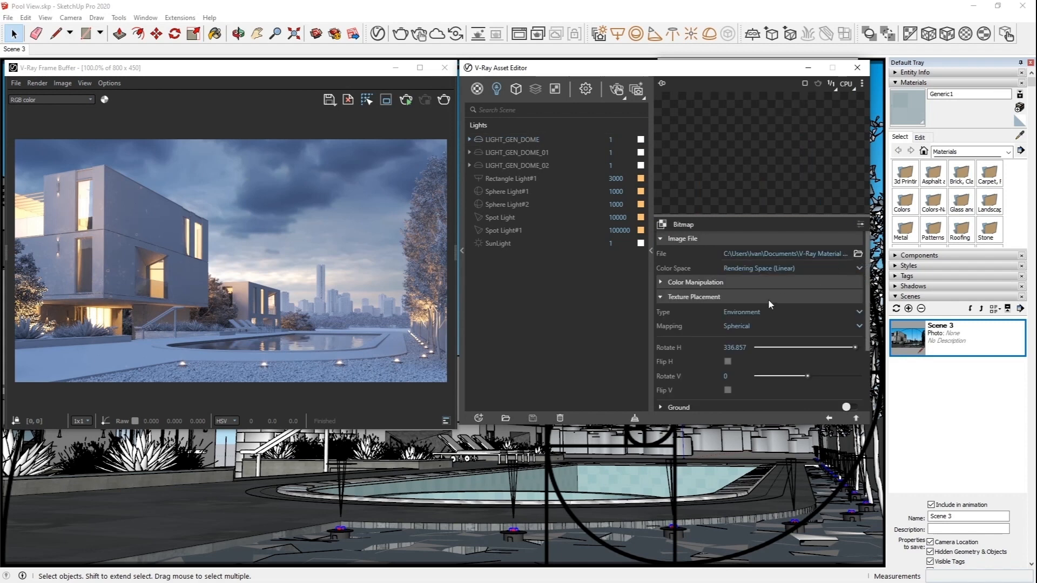
click(617, 92)
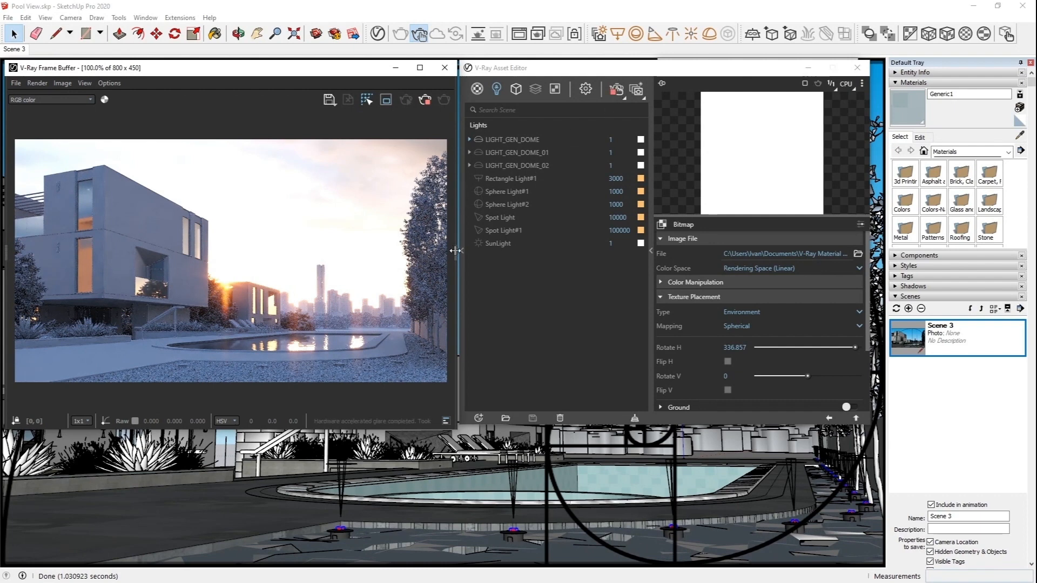
- Set the frame buffer's Exposure layer to Highlight Burn 0.123 and Contrast 0.321
drag(454, 248, 626, 249)
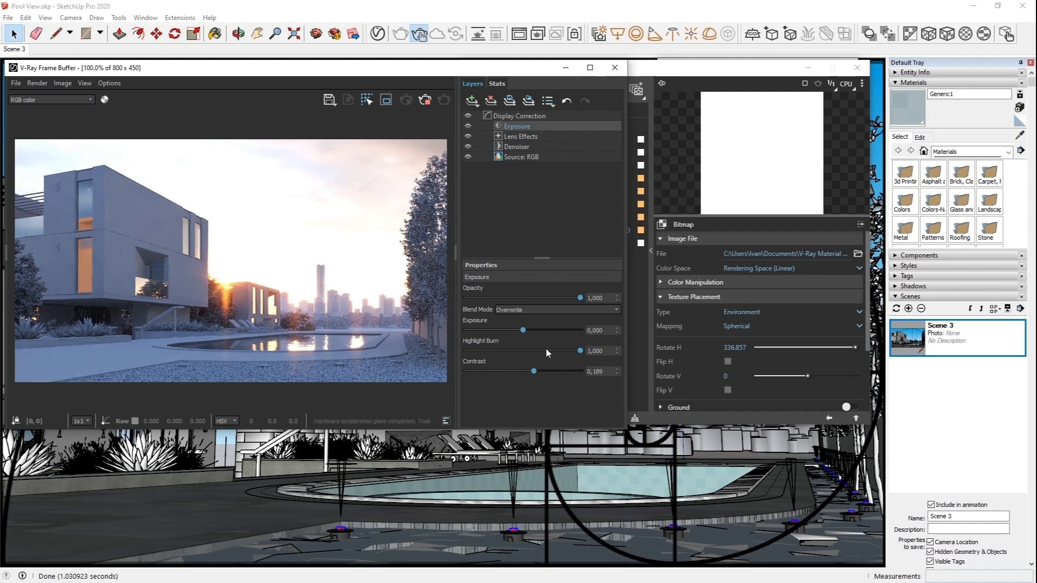
drag(582, 351, 480, 350)
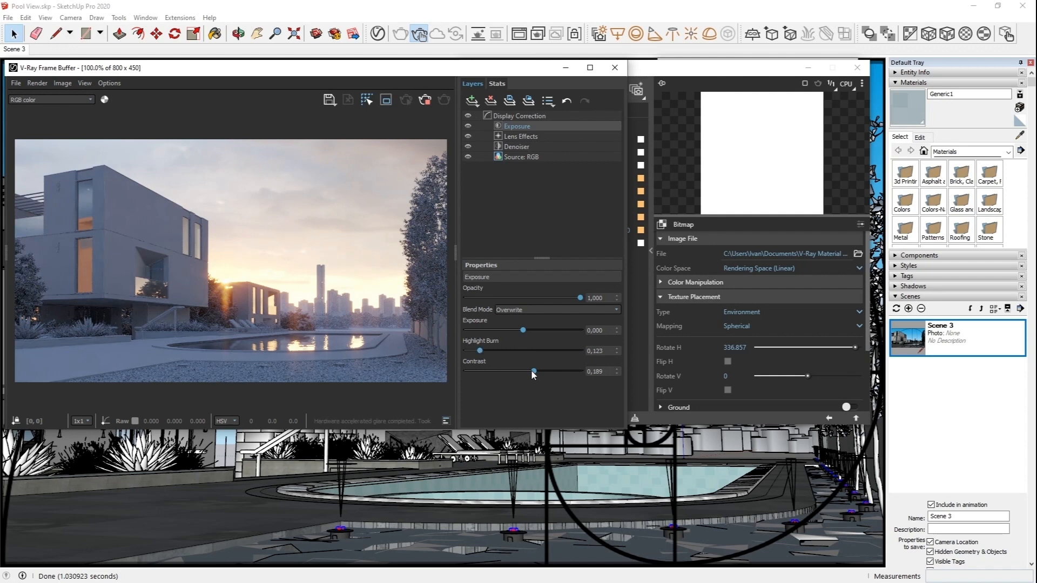
drag(533, 371, 541, 371)
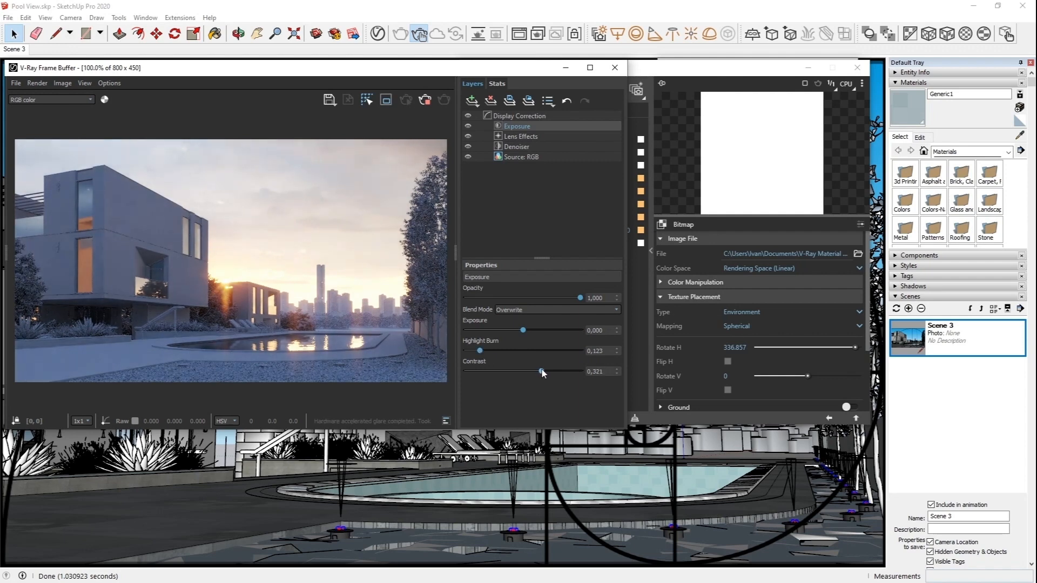
click(456, 251)
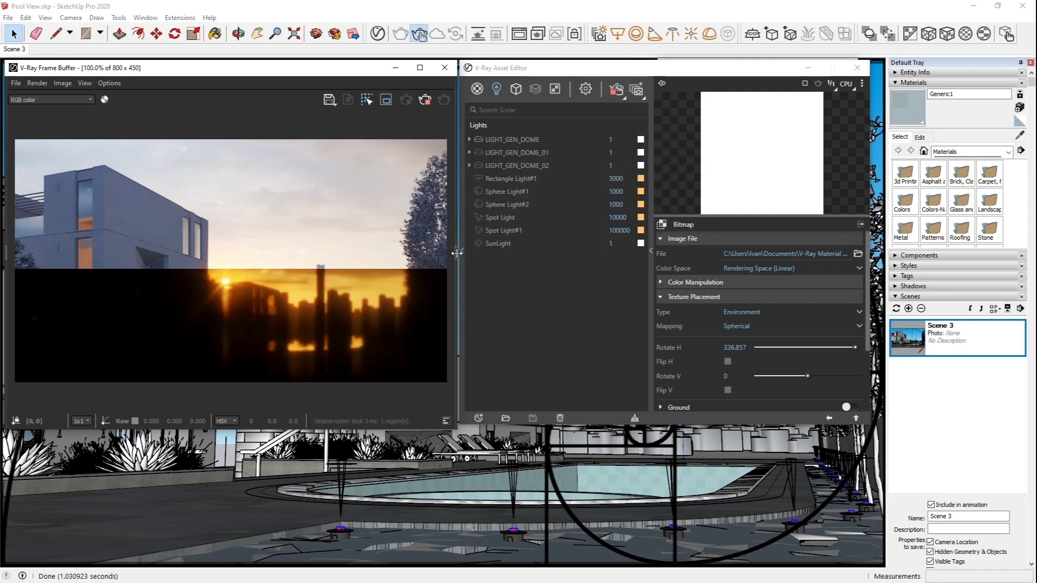
- Set the horizontal rotation of the dome light's HDR bitmap to 10
click(741, 347)
text(10)
key(Return)
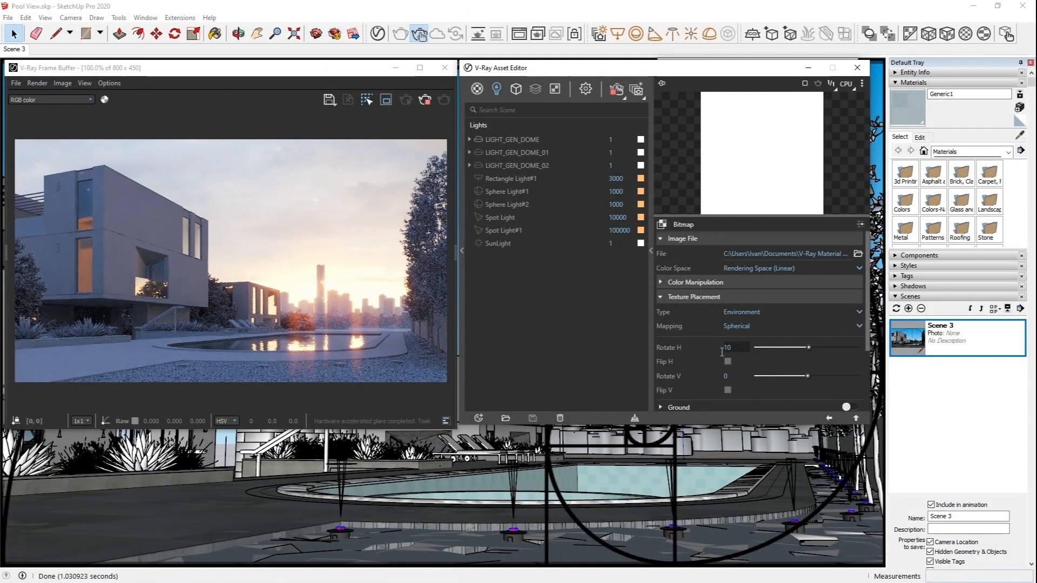
- Set the Exposure layer's Exposure to -0.613 and its Highlight Burn to 0.042
click(455, 250)
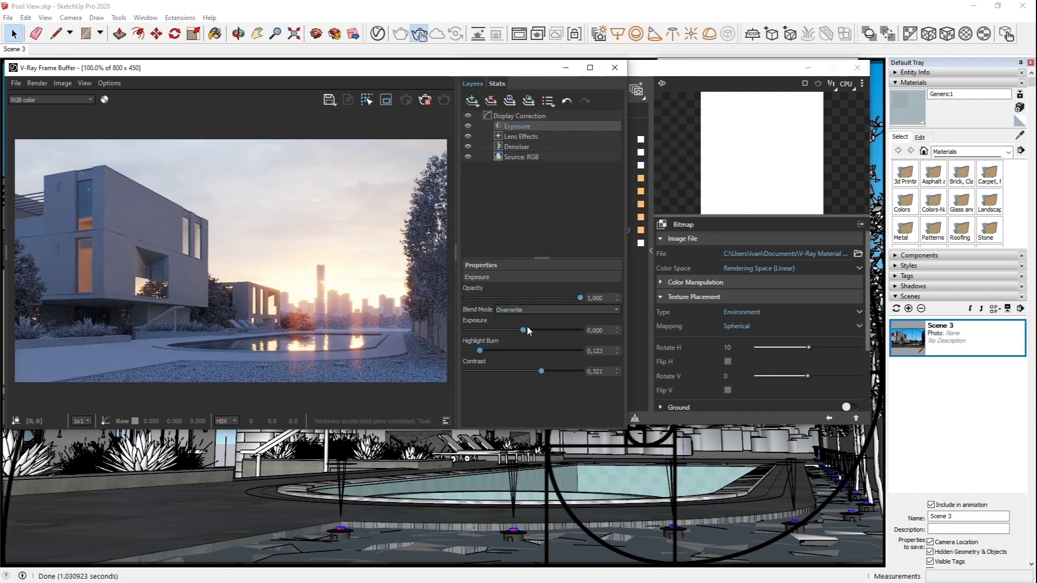
drag(523, 330, 517, 329)
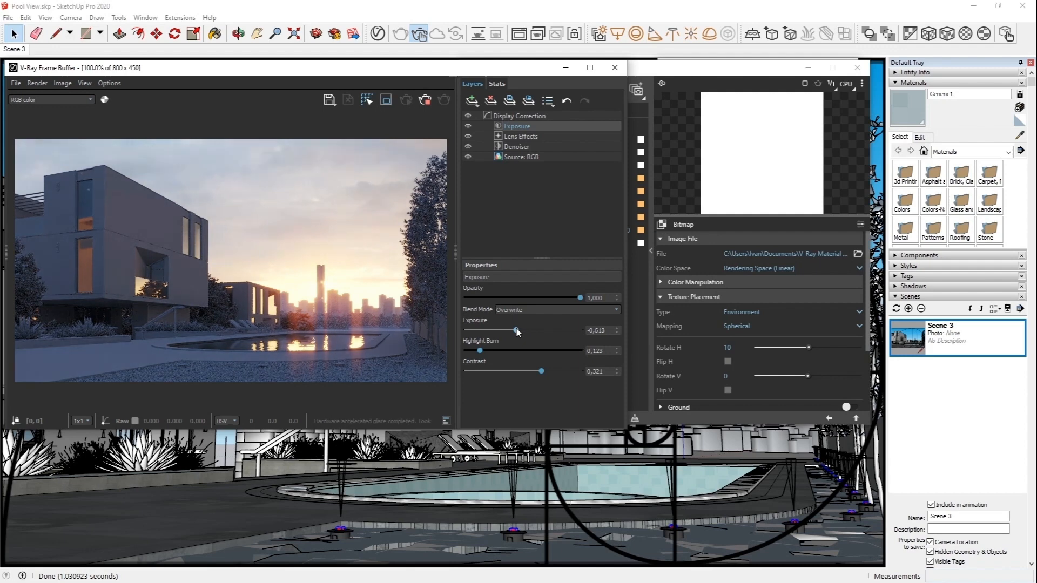
drag(479, 350, 471, 351)
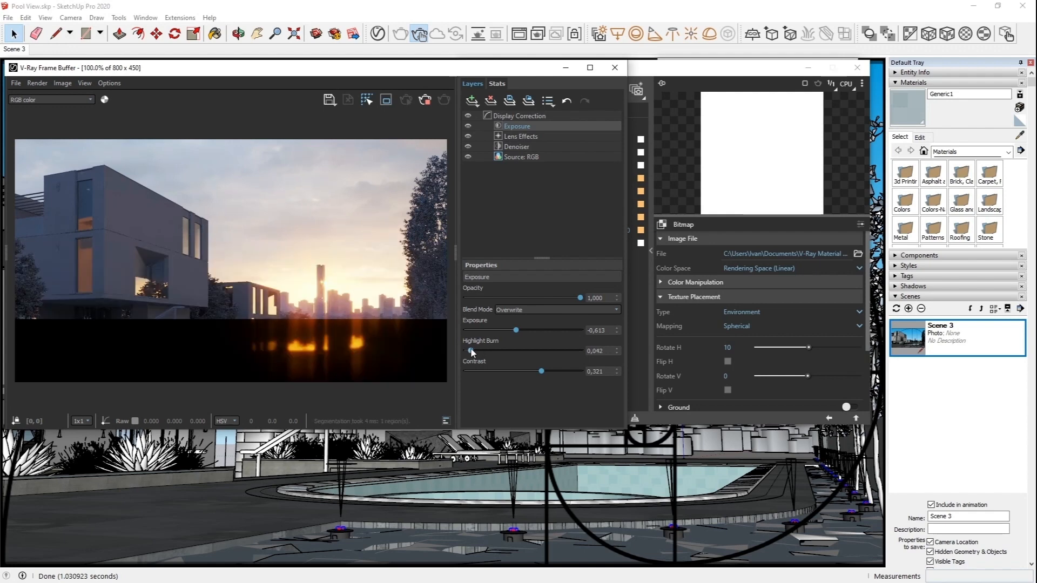
- Set the lens scratches strength to 0.8 and the opacity of the Lens Effects layer to 0.024
click(516, 136)
scroll(618, 296, down, 2)
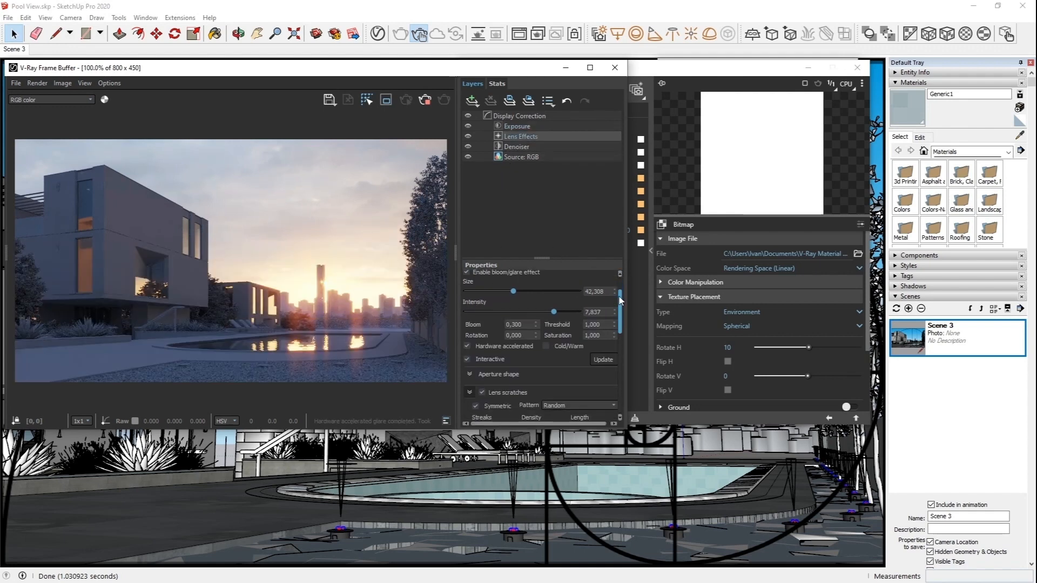
drag(620, 301, 620, 324)
drag(591, 389, 571, 385)
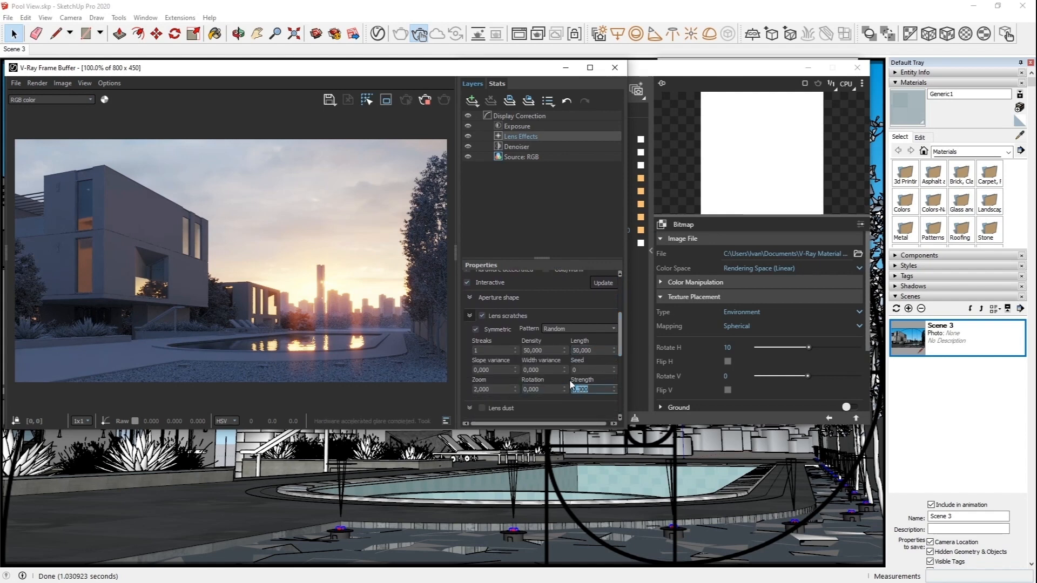
text(0,8)
key(Return)
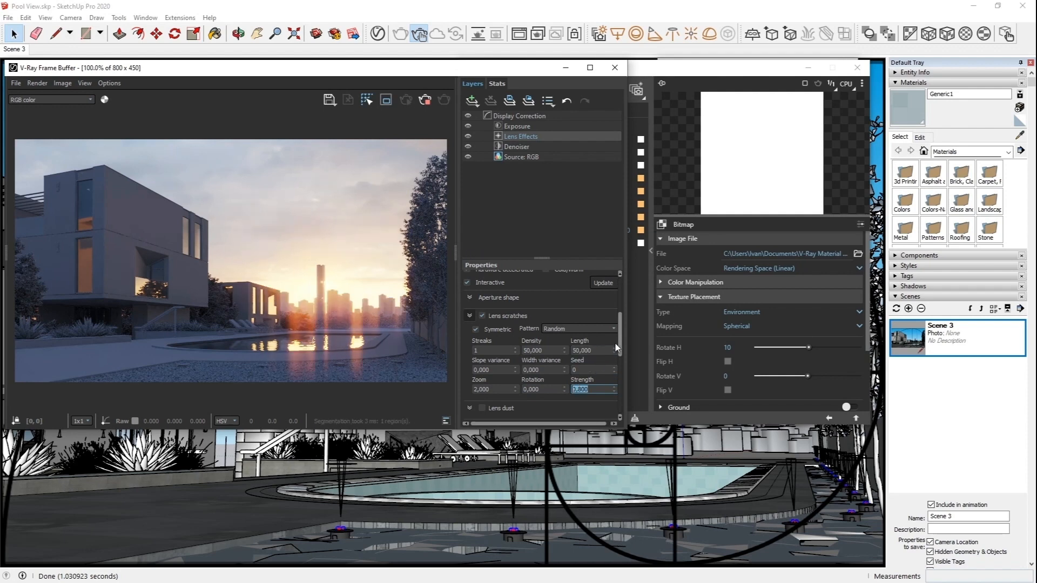
drag(621, 346, 622, 305)
drag(473, 297, 469, 300)
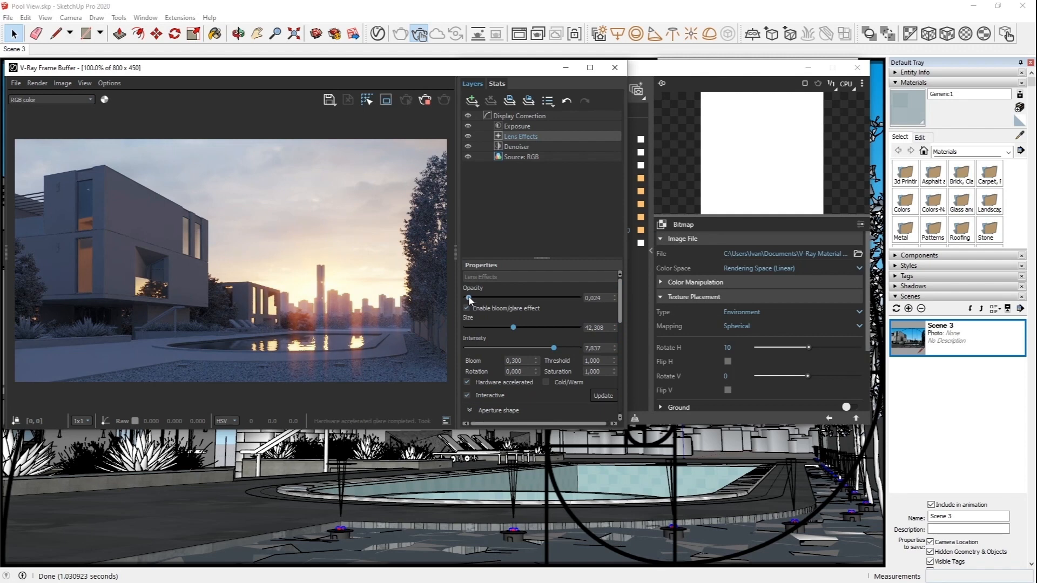
- Collapse the frame buffer's layer settings and turn on the rectangle light in the scene's lights
drag(456, 254, 456, 253)
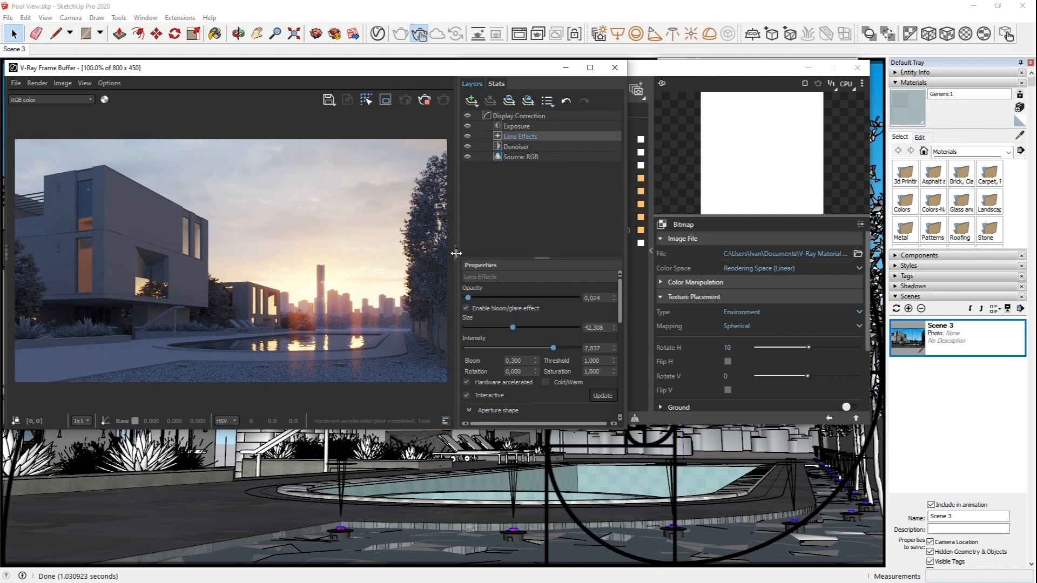
click(457, 253)
click(477, 166)
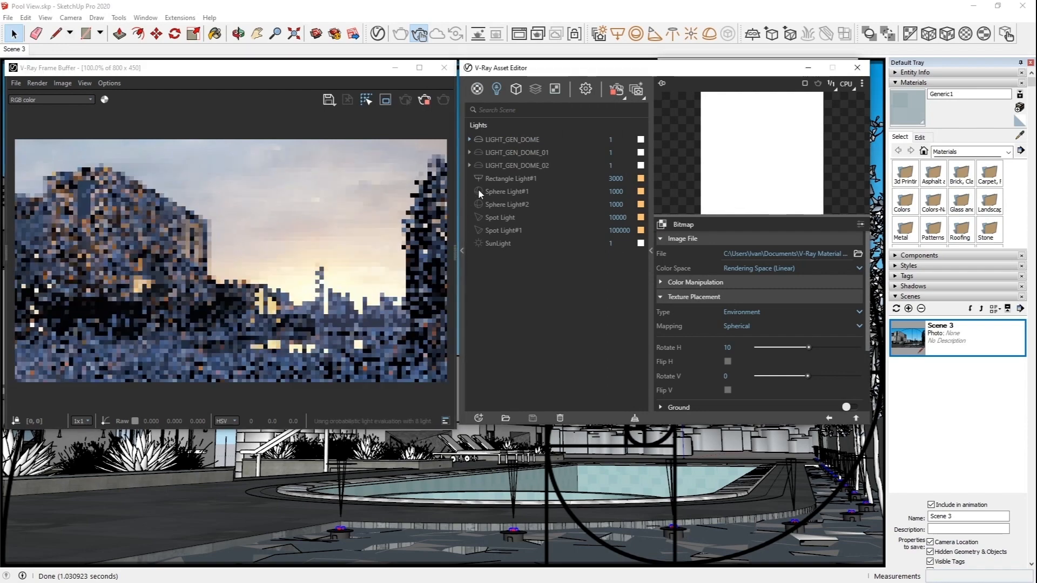
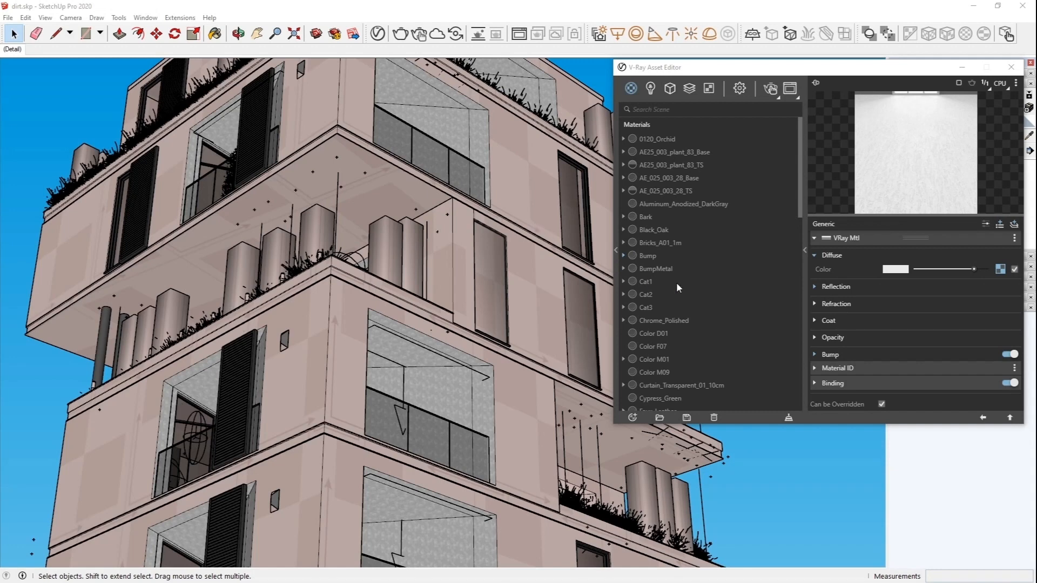
- Display the frame buffer and wrap the building material's Mix (Operator) diffuse texture in a Dirt texture
click(1000, 269)
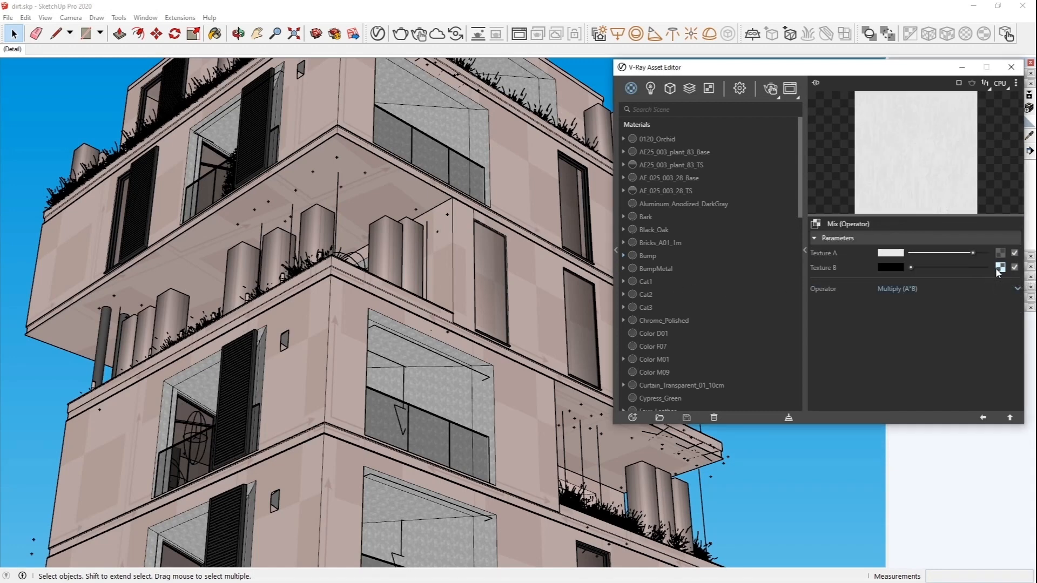
click(983, 417)
click(790, 88)
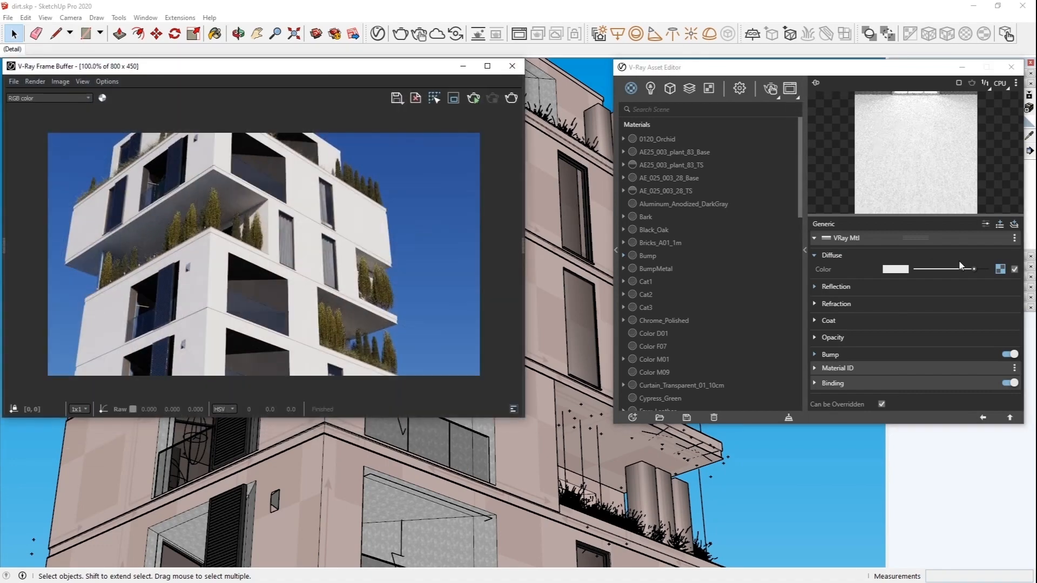
right_click(1000, 269)
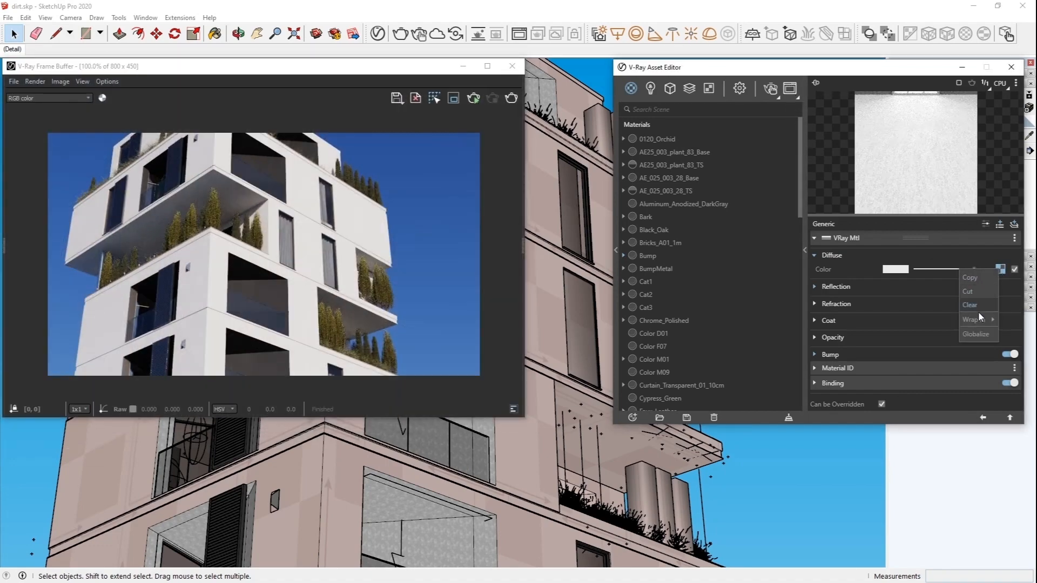
mouse_move(979, 318)
scroll(938, 310, down, 5)
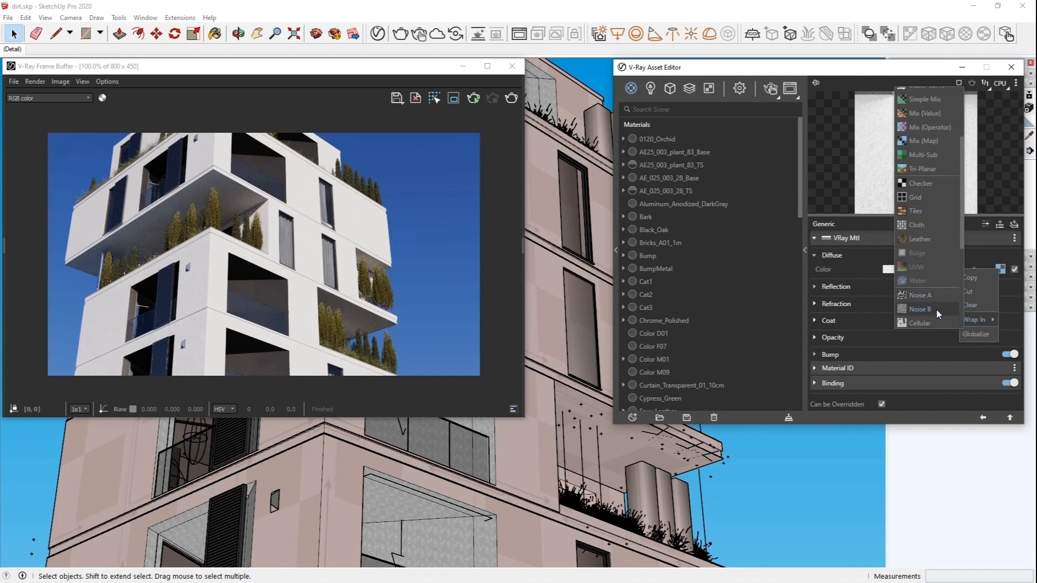
click(931, 306)
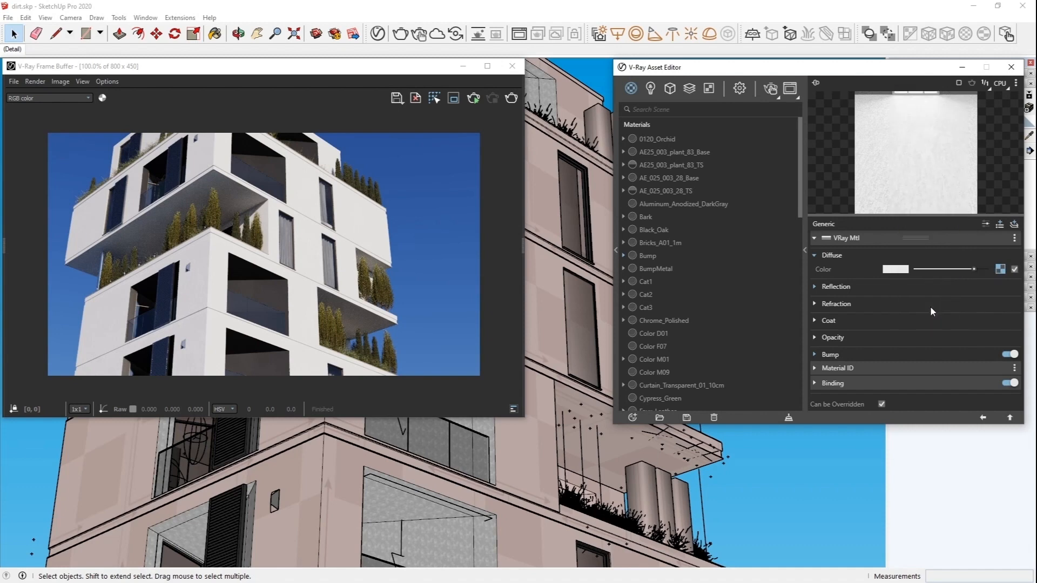
- Set the Dirt texture to Inner Occlusion mode with radius 10, distribution 10 and Streaks Inner enabled
click(932, 253)
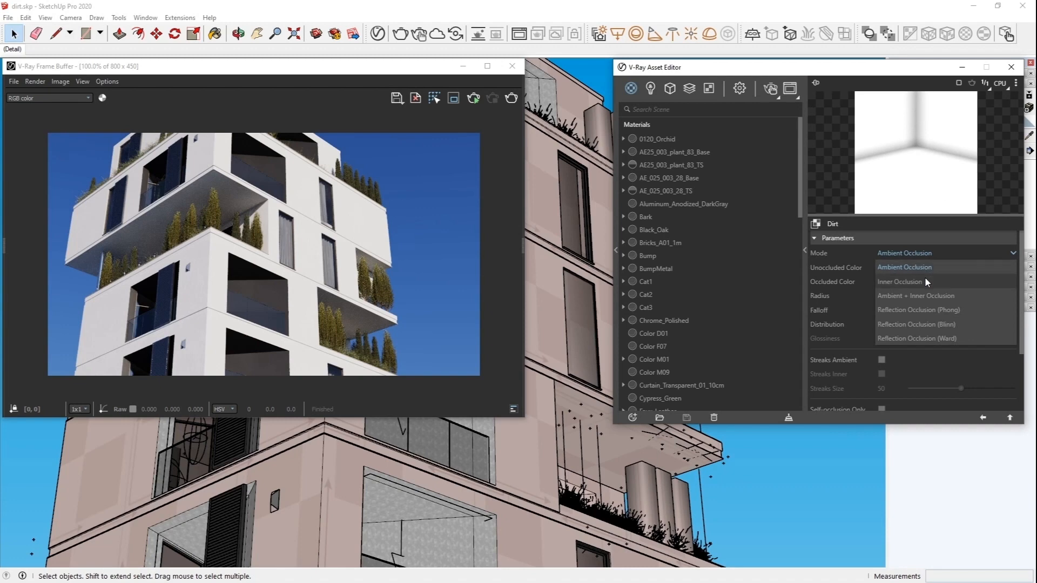
click(923, 281)
click(891, 295)
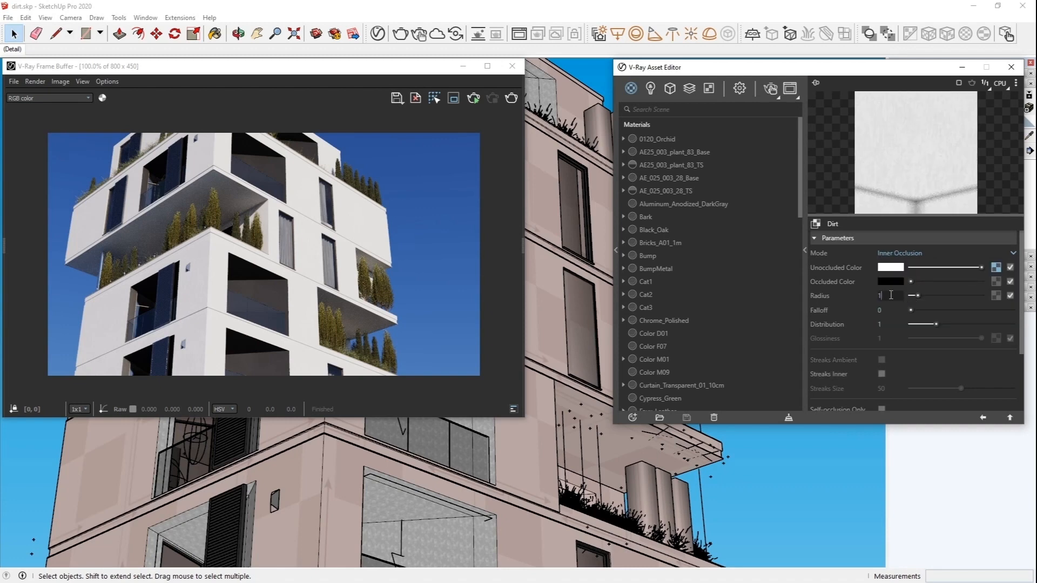
text(0)
click(881, 324)
text(0)
click(882, 374)
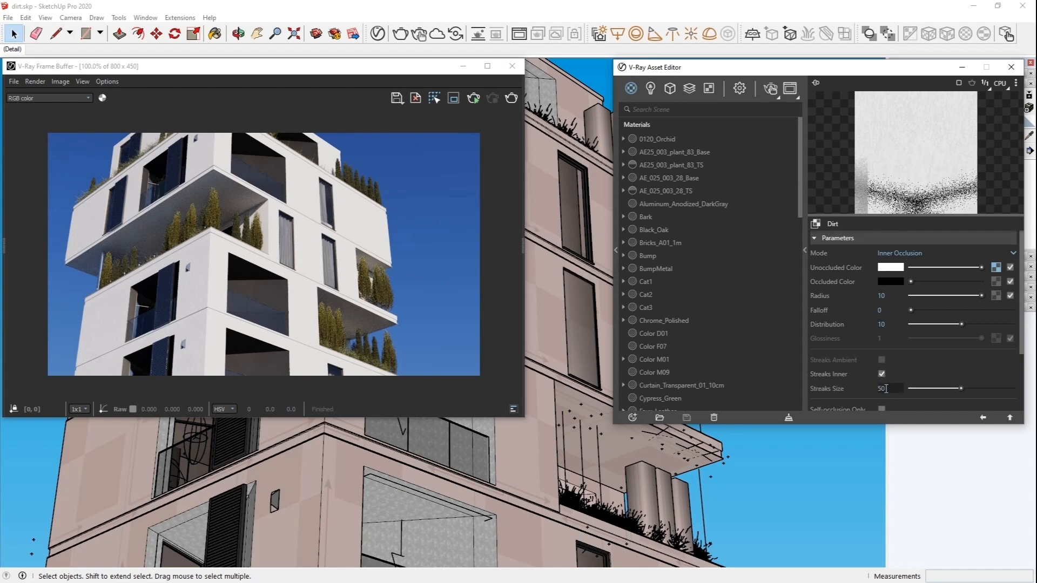
- Set the Dirt texture's Bias Z to 30.8 and start an interactive render
scroll(885, 381, down, 3)
click(875, 388)
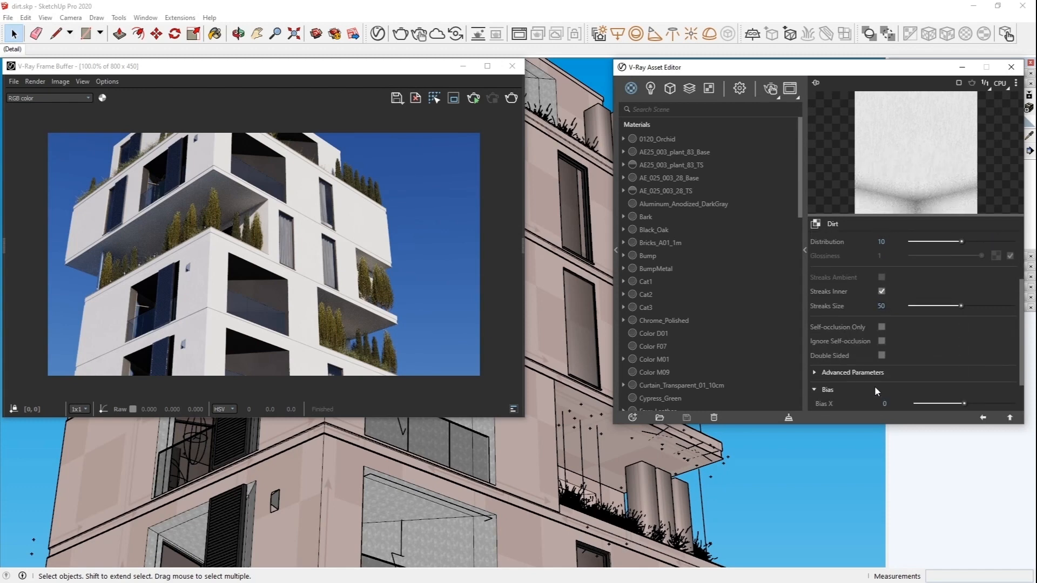
scroll(875, 387, down, 1)
drag(964, 390, 979, 392)
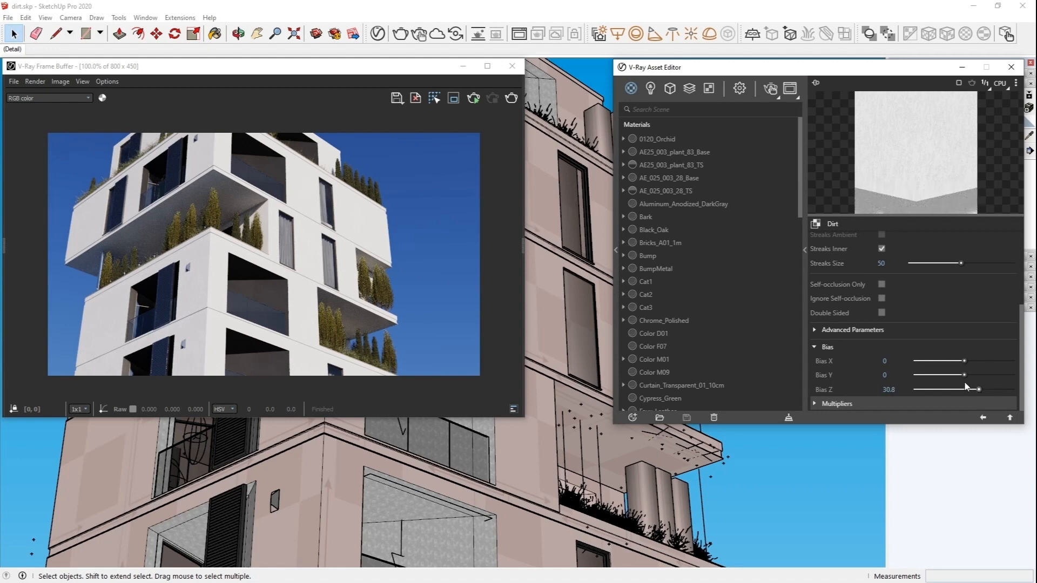
click(771, 90)
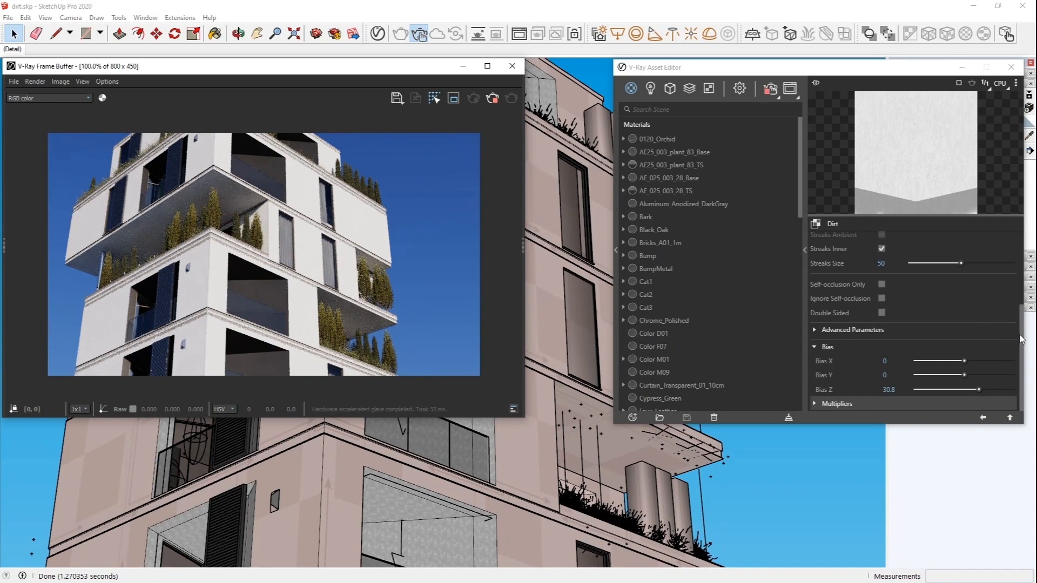
- Try a radius of 100 and a streaks size of 20 on the Dirt texture
scroll(1021, 339, up, 5)
click(892, 297)
text(0)
key(Return)
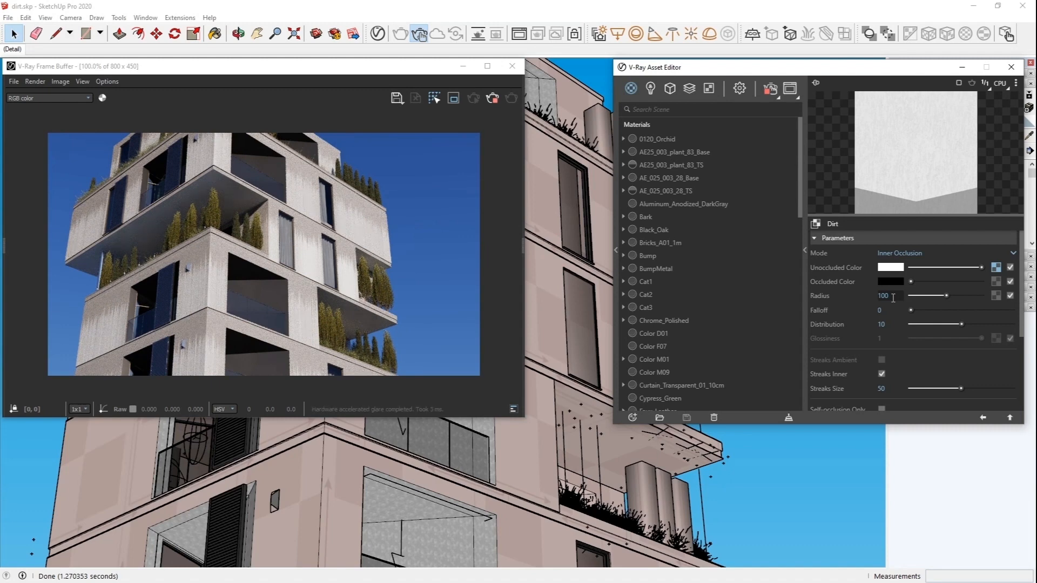
click(883, 389)
text(20)
key(Return)
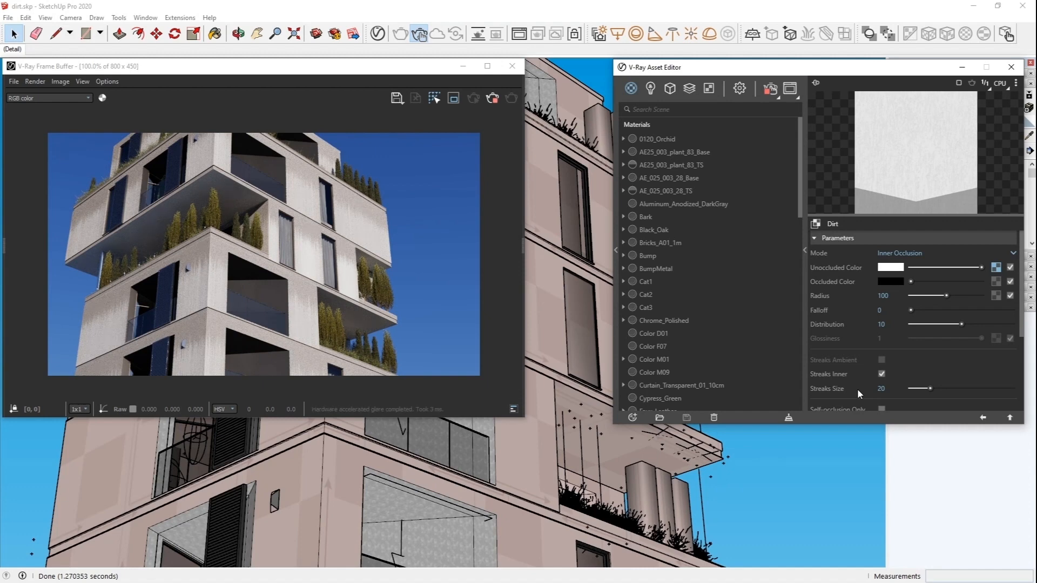
- Set the Dirt texture's streaks size to 30 and its radius to 20
drag(887, 390, 872, 388)
text(30)
drag(890, 296, 859, 291)
text(30)
key(Return)
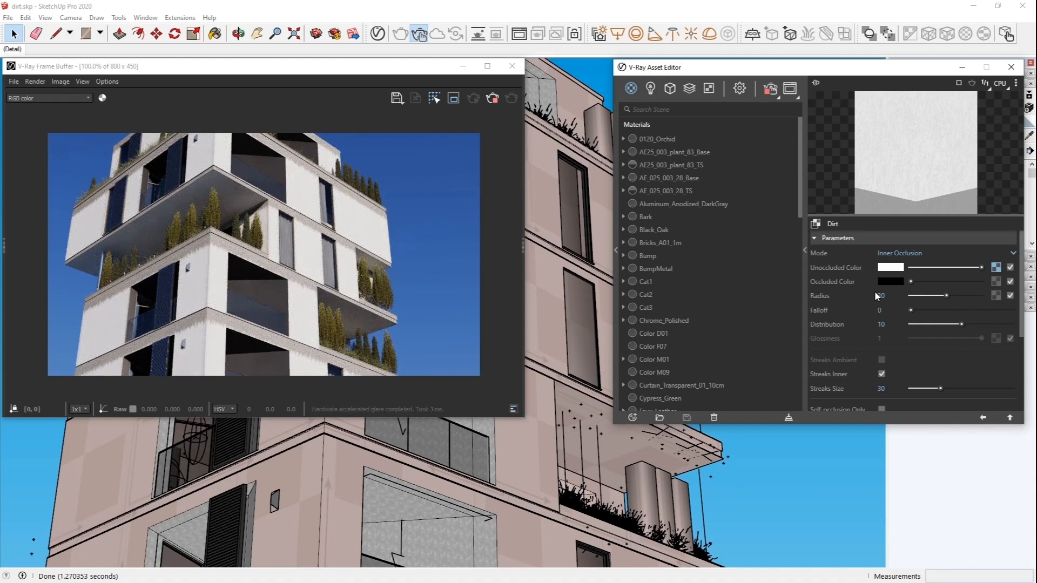
text(20)
key(Return)
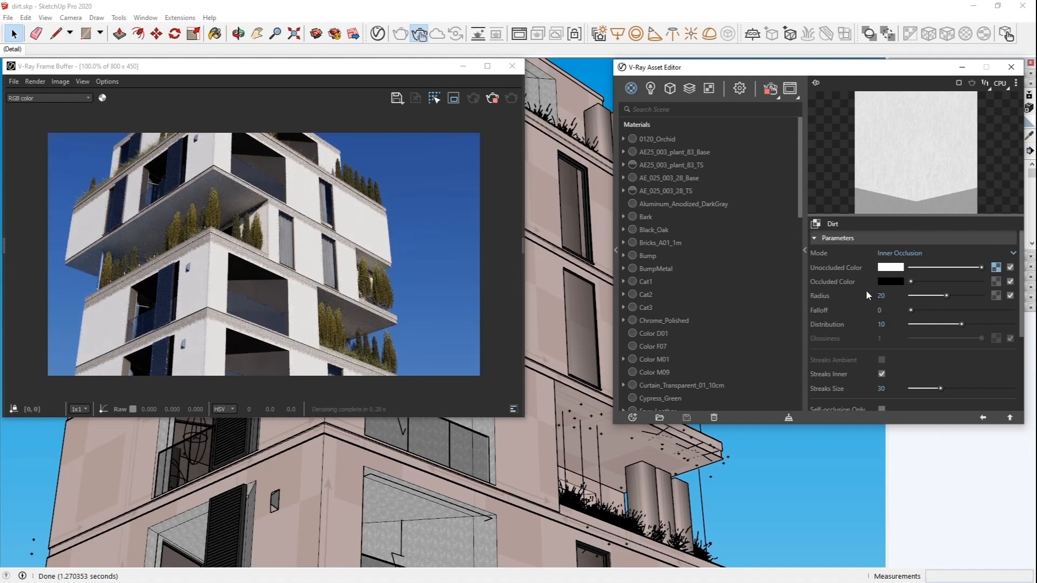
- Paste the Unoccluded Color texture as a copy into Occluded Color and darken the copy's Texture A color
right_click(979, 270)
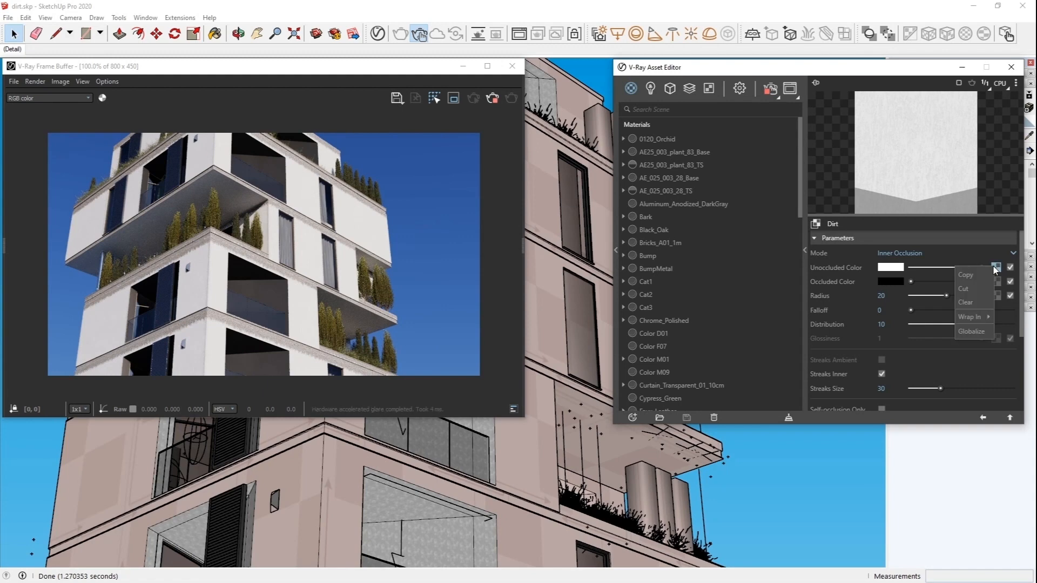
click(978, 271)
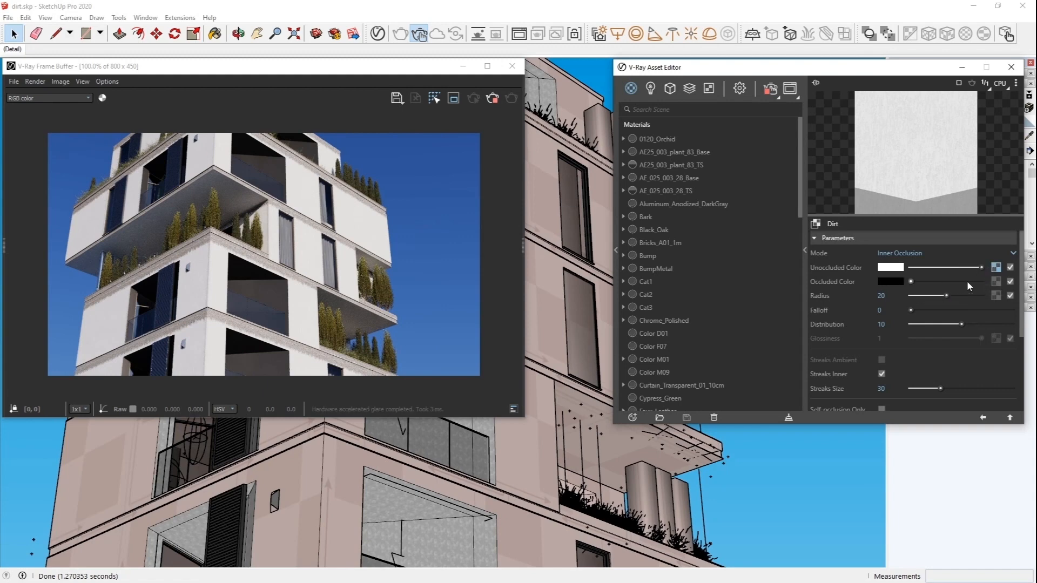
right_click(996, 285)
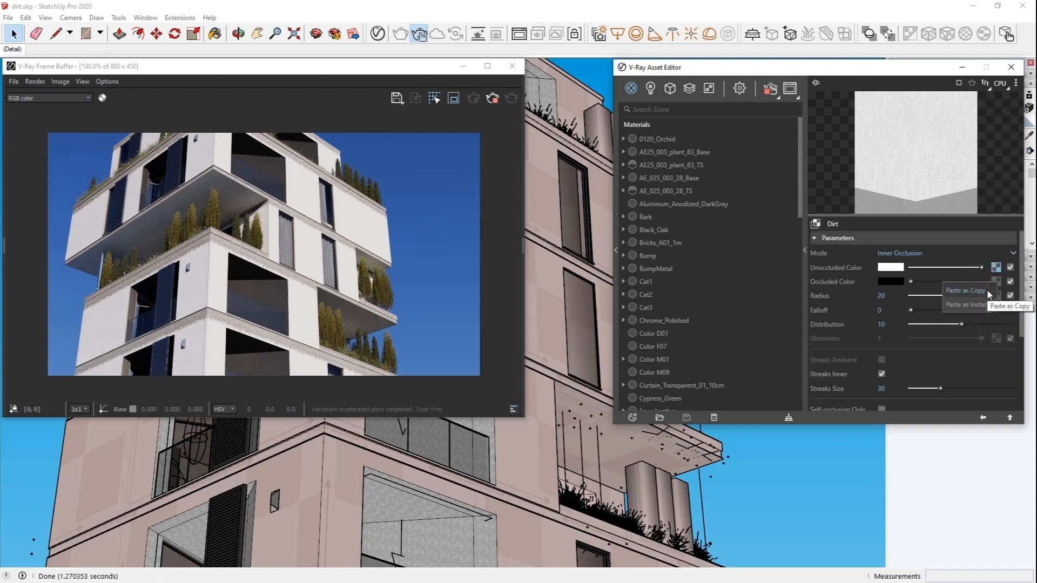
click(965, 290)
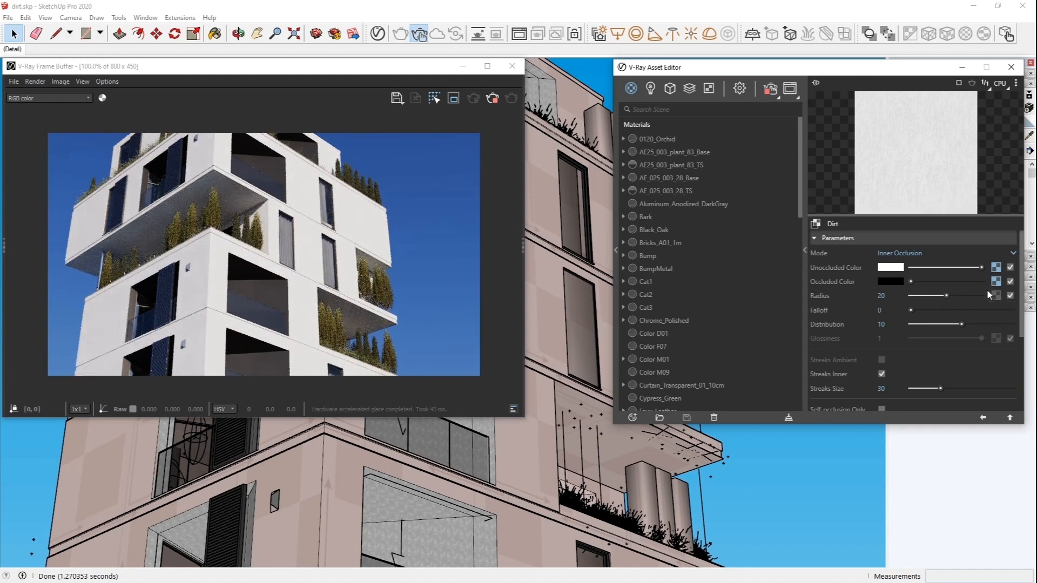
click(996, 281)
drag(957, 257, 930, 255)
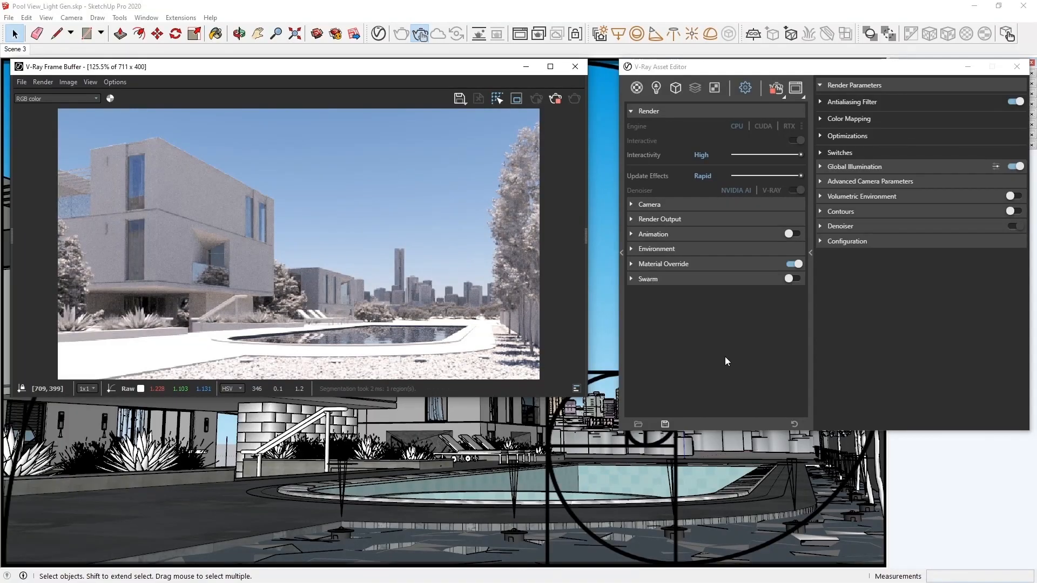
- Enable the Volumetric Environment with Aerial Perspective and set its atmosphere height to 80
click(1010, 197)
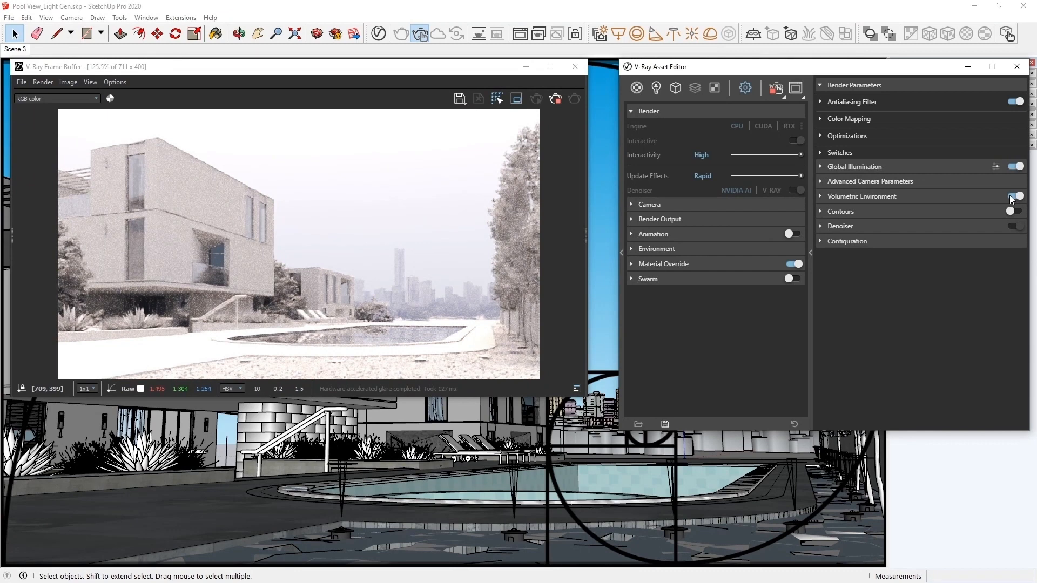
click(971, 198)
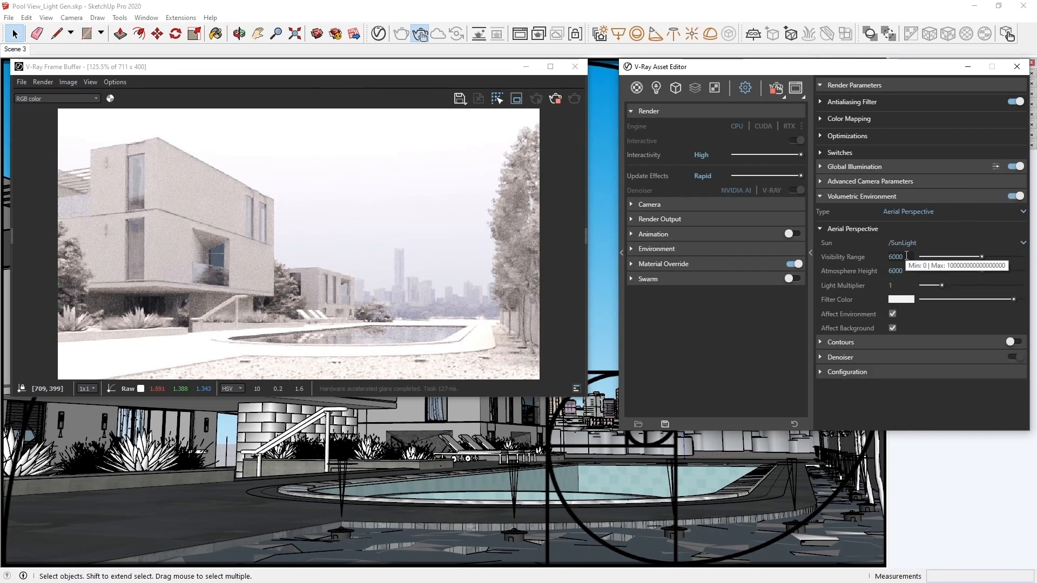
double_click(907, 271)
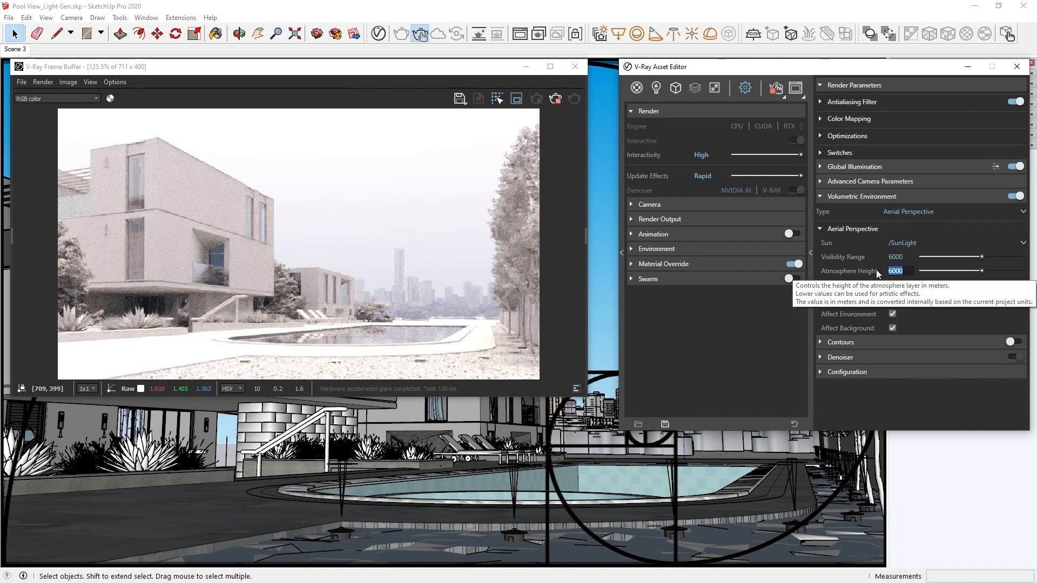
text(80)
key(Return)
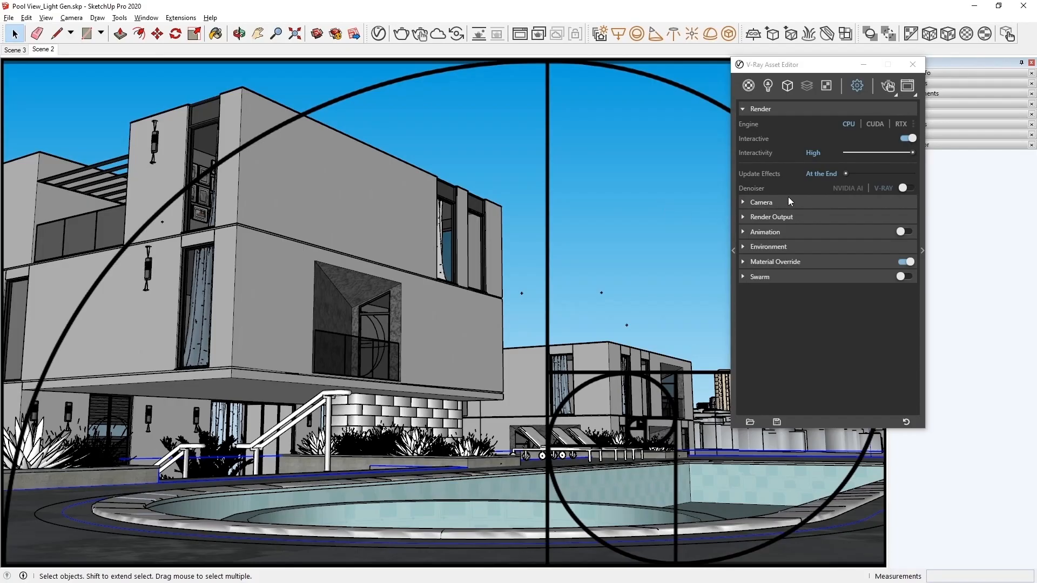
- Enable the denoiser with Update Effects set to Rapid and start an interactive render
click(899, 186)
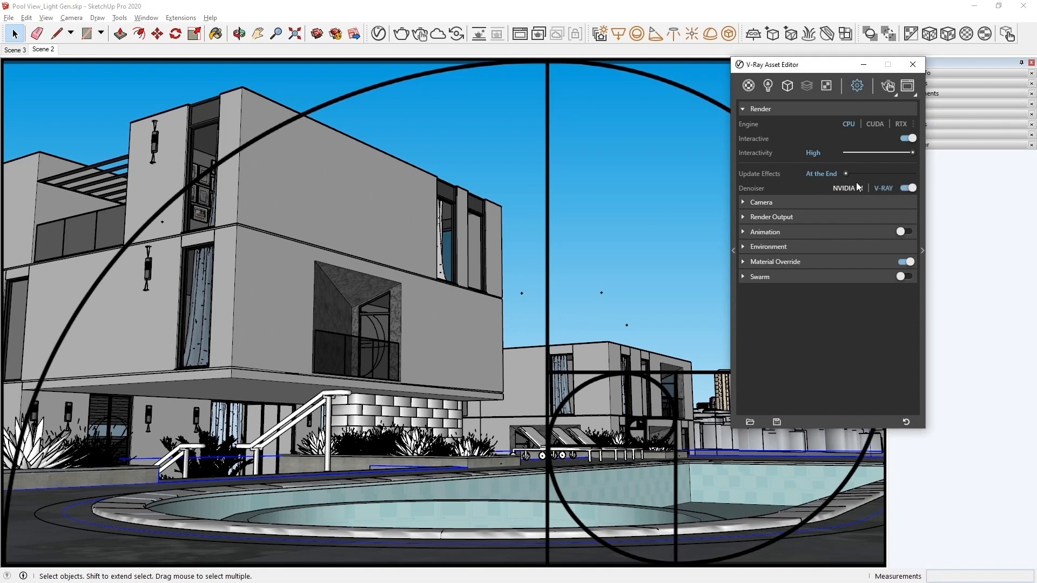
drag(846, 173, 934, 178)
click(886, 86)
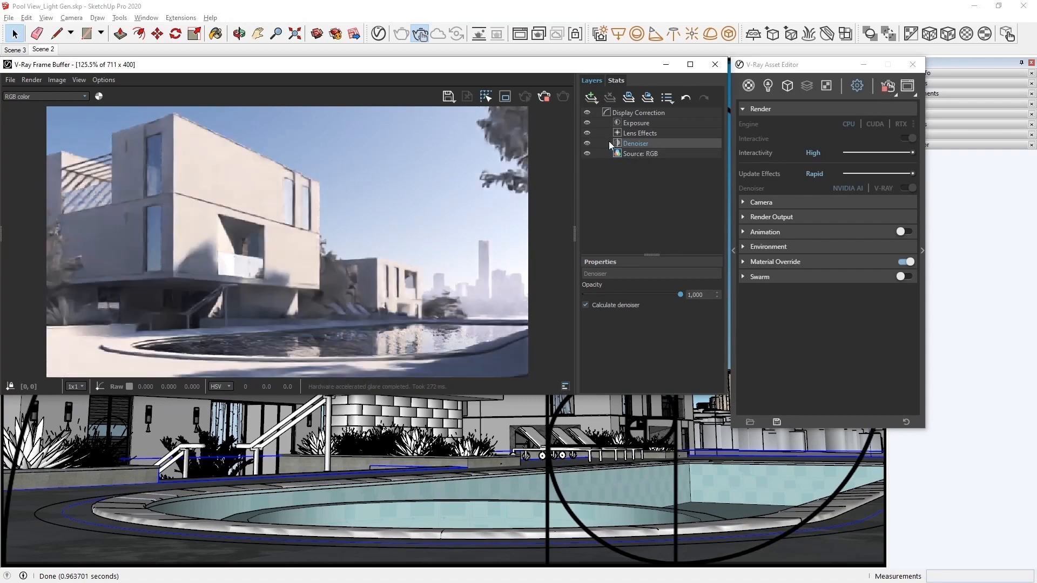
- Compare the render with the Denoiser layer off and on in Scene 2, and again in Scene 3
click(586, 142)
click(586, 143)
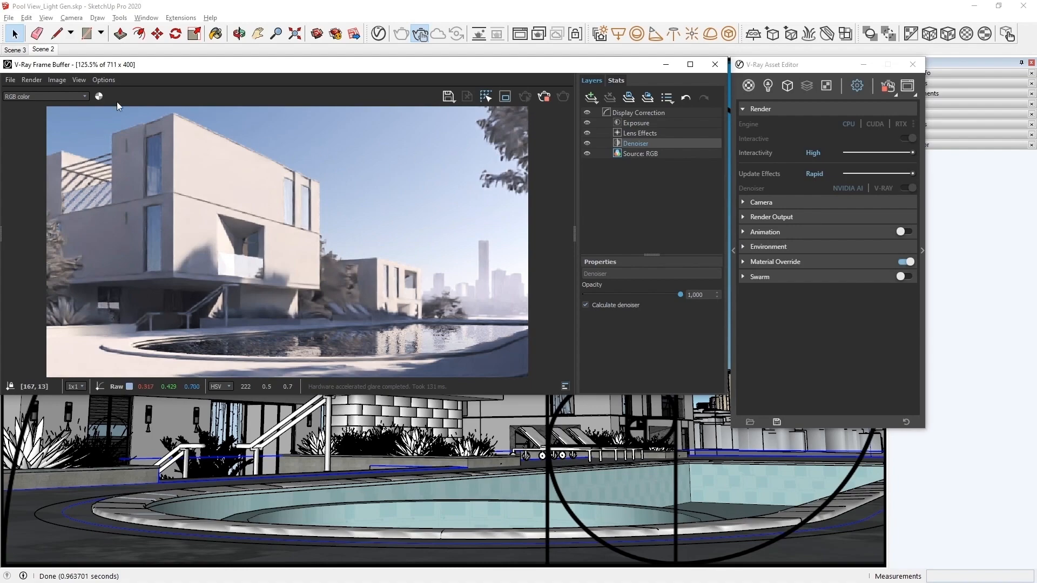
click(4, 50)
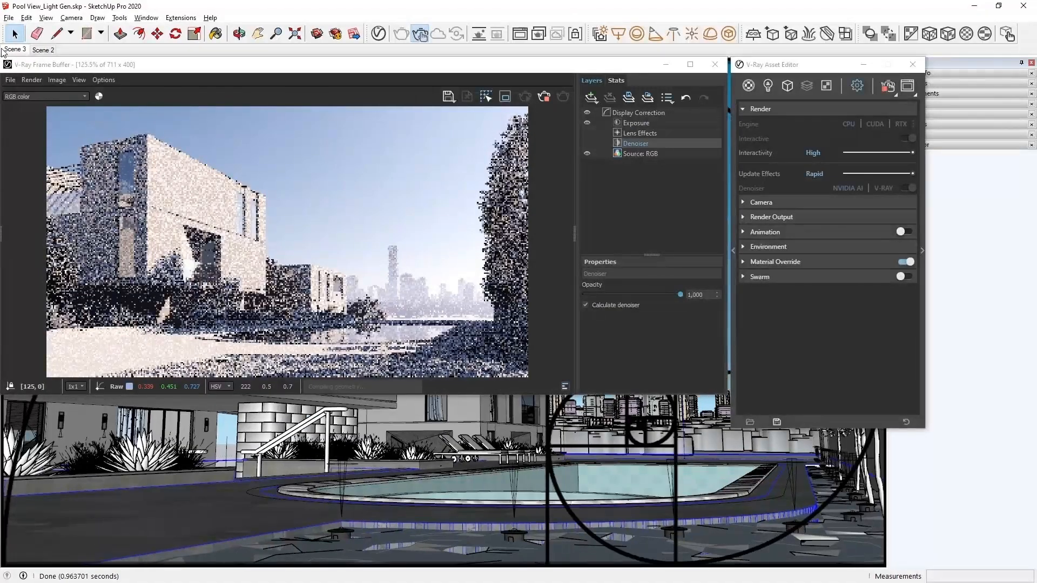
click(586, 143)
click(586, 143)
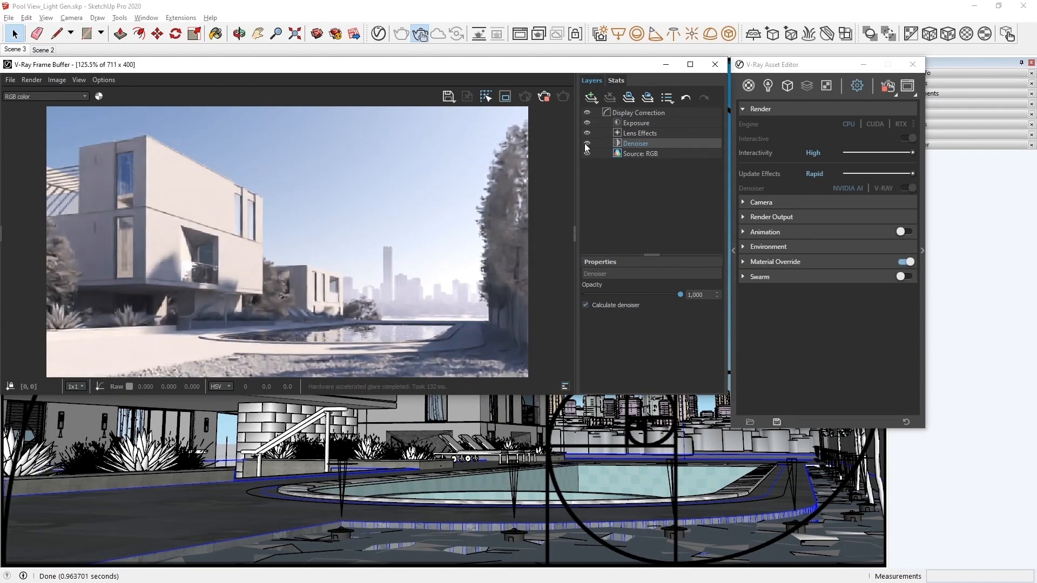
key(alt)
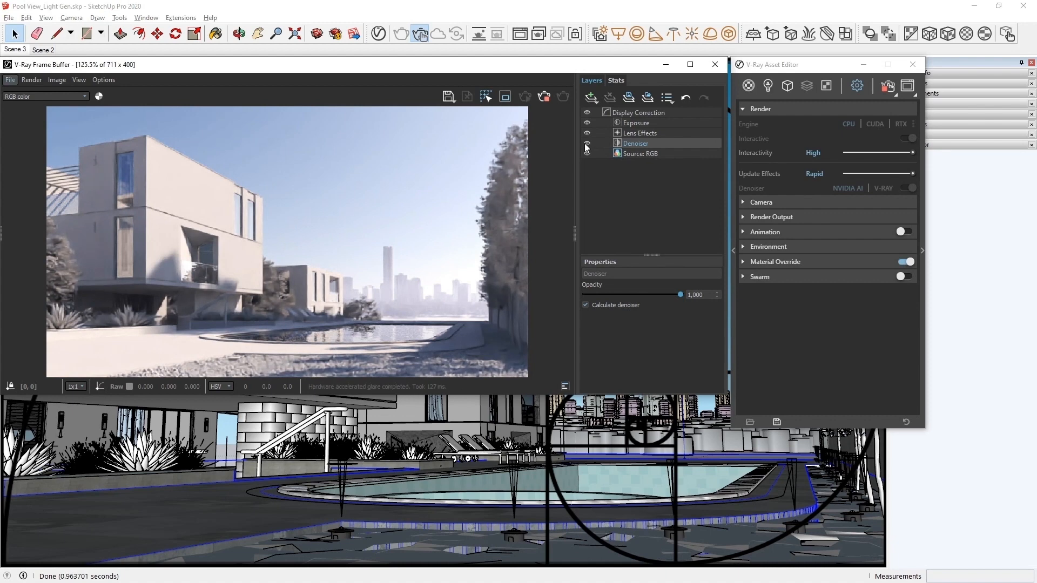
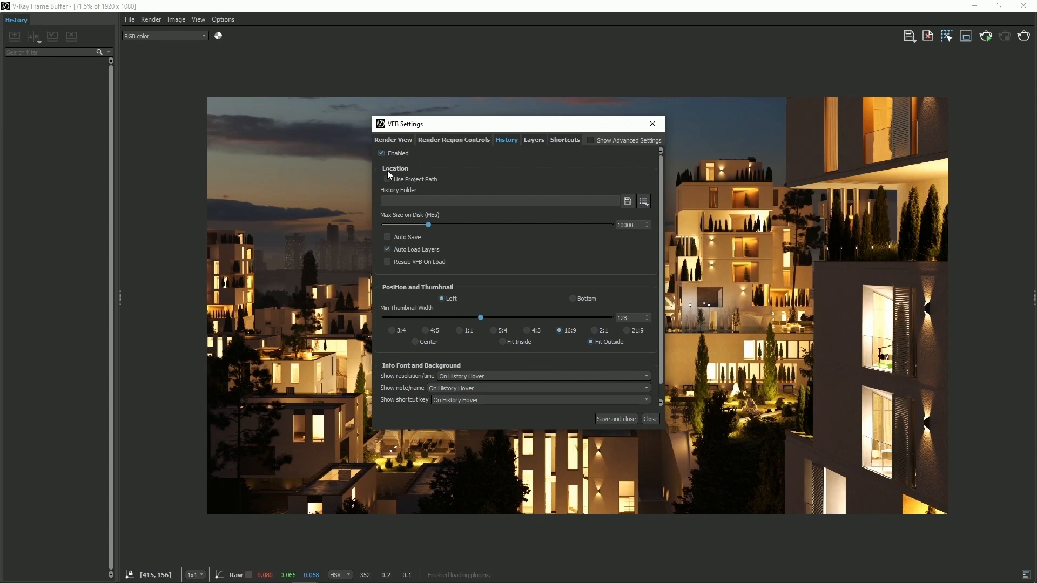
- Store the current render in the frame buffer history using the project path, and reveal the layer settings
click(388, 179)
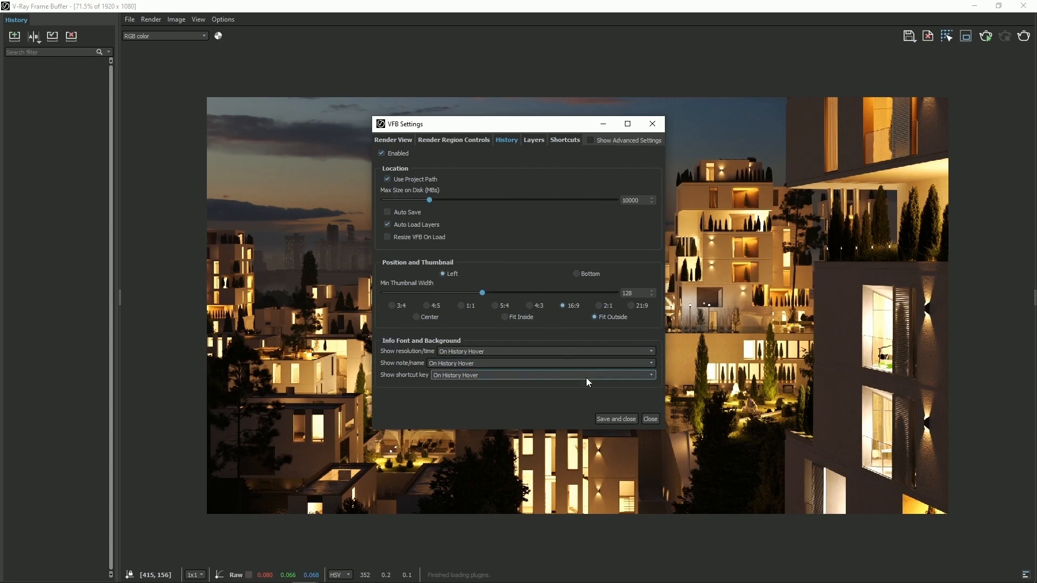
click(616, 419)
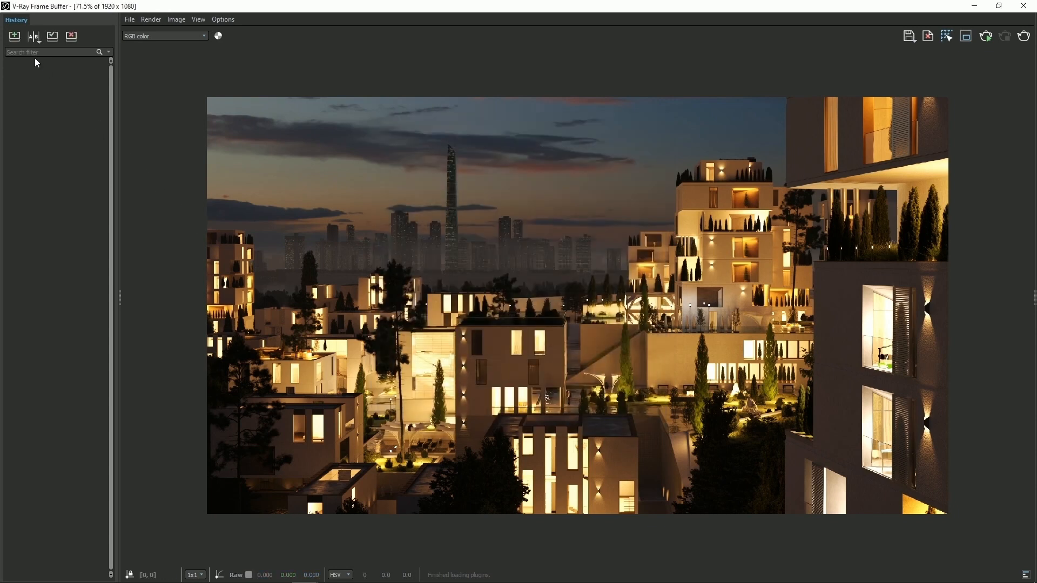
click(15, 37)
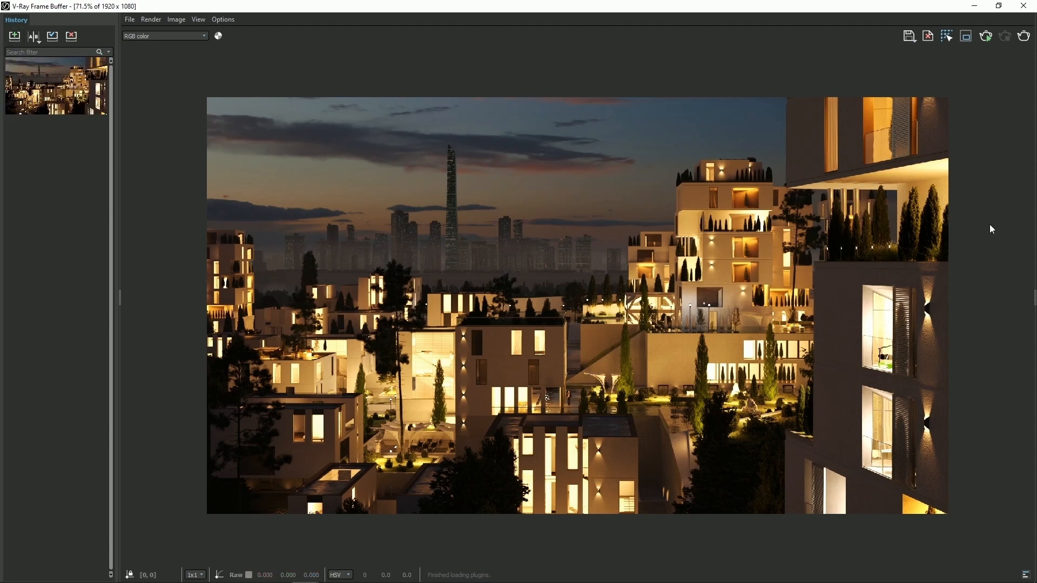
click(1032, 298)
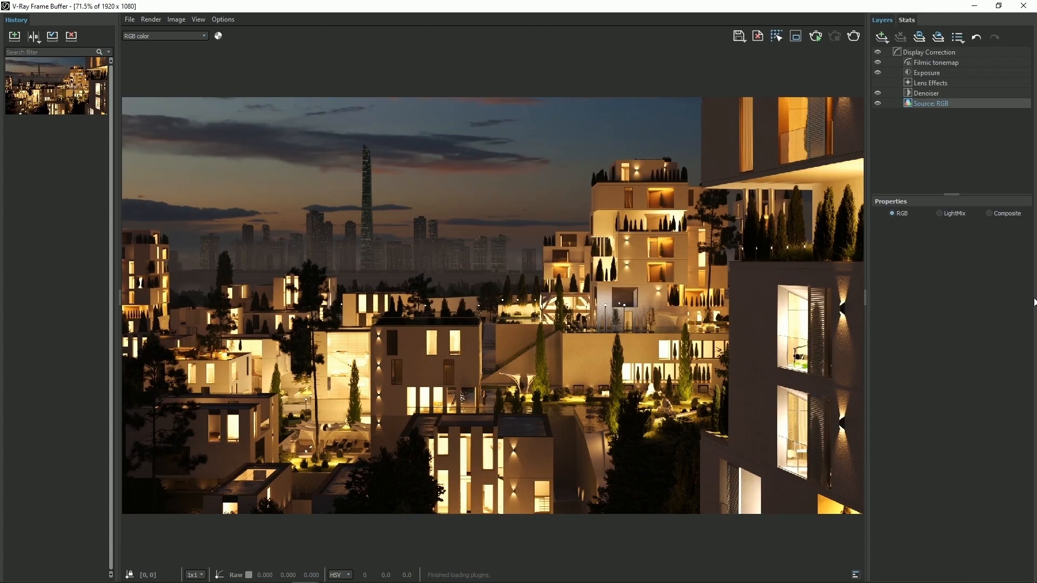
- Enable bloom/glare on the Lens Effects layer, with opacity about 0.67 and size about 23.6
click(913, 93)
click(915, 85)
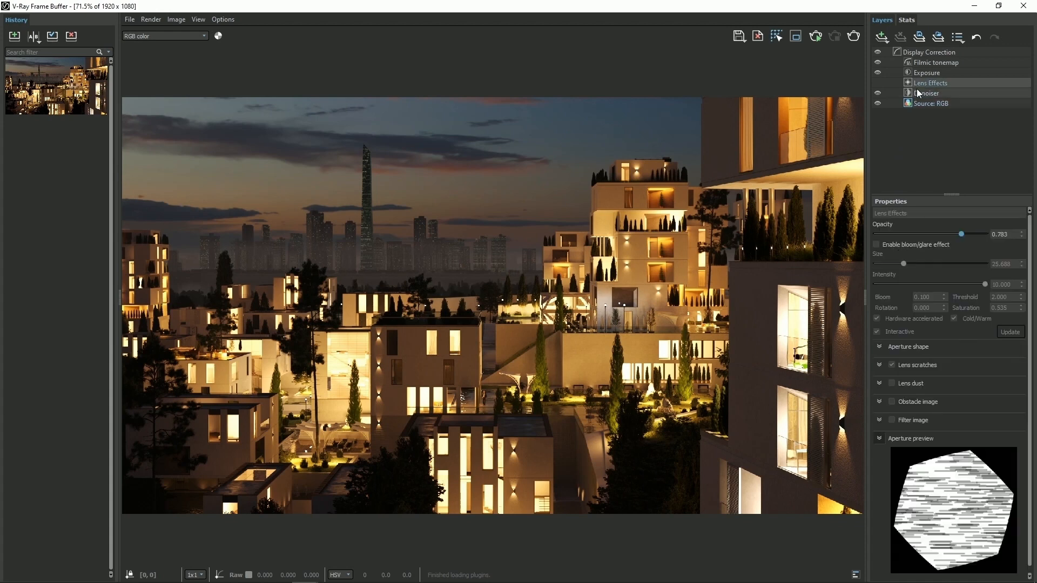
click(877, 244)
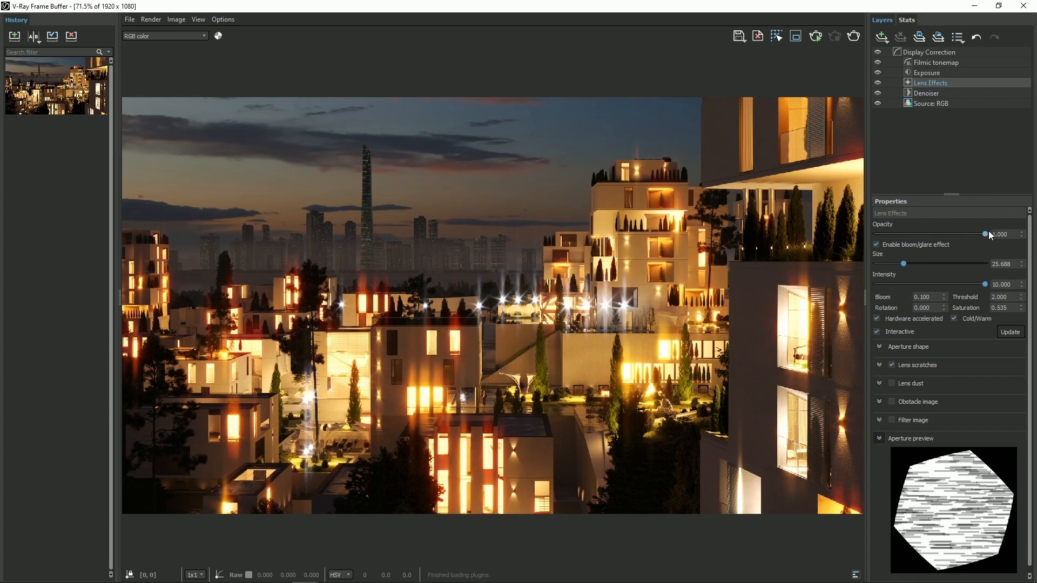
drag(966, 234, 902, 264)
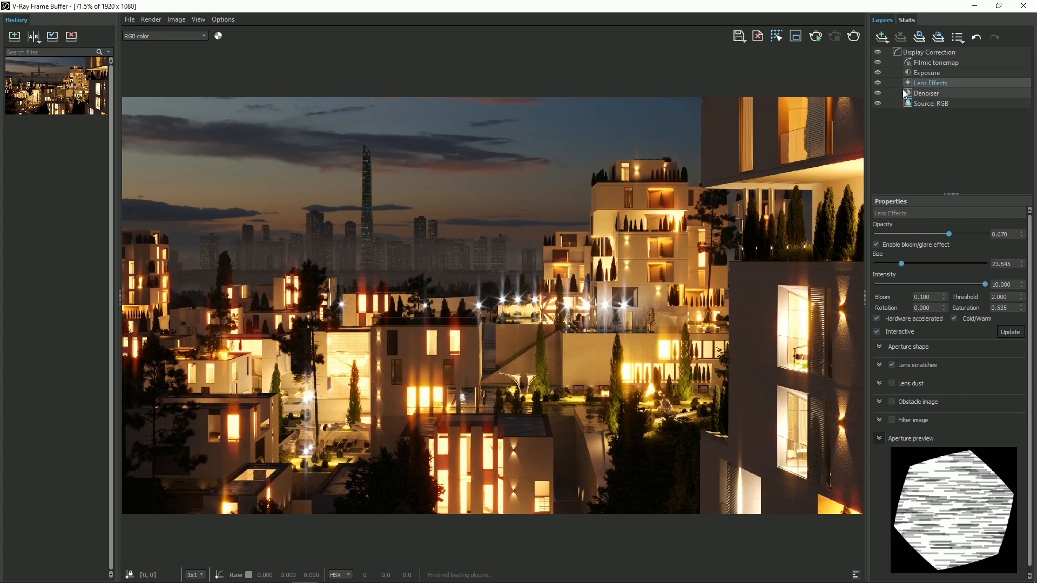
- Set the Exposure layer's exposure to about -0.33 and keep its opacity at 1.000
click(910, 74)
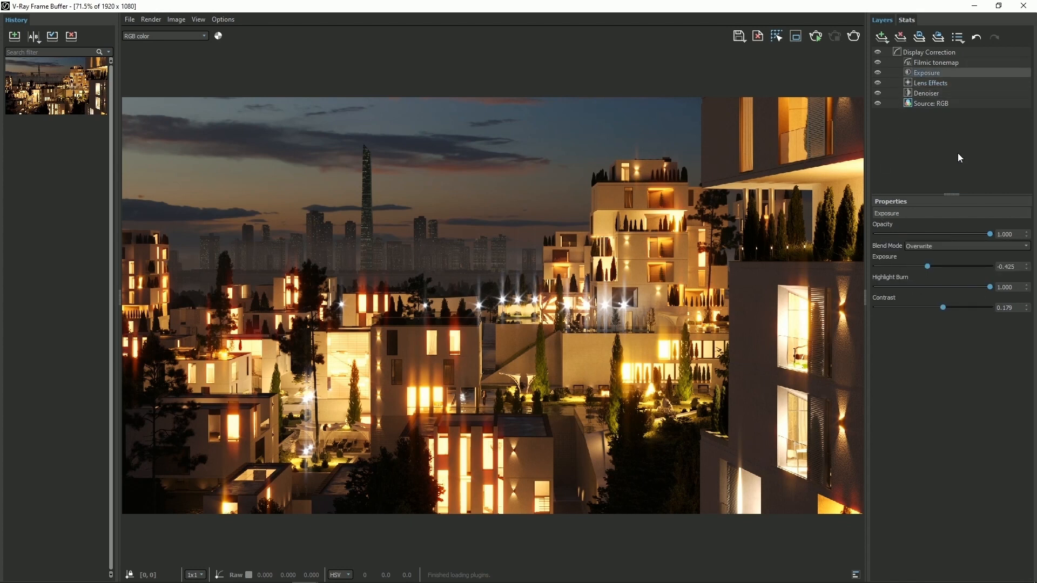
drag(970, 233, 994, 235)
drag(924, 268, 929, 265)
- Add a White Balance layer with temperature about 4948 and opacity about 0.78, and view its blend modes without changing the mode
click(881, 38)
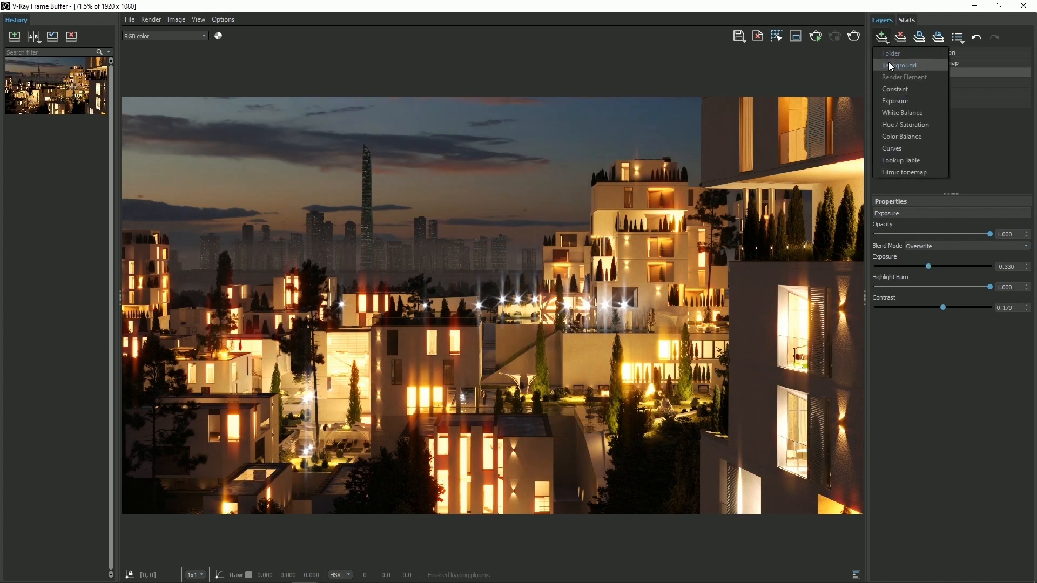
click(903, 112)
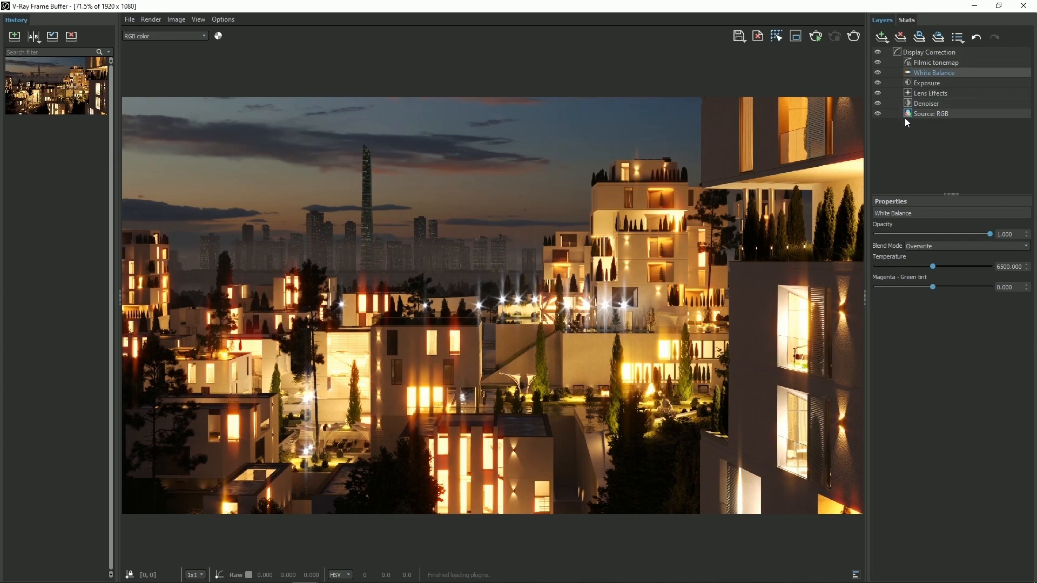
drag(933, 266, 908, 267)
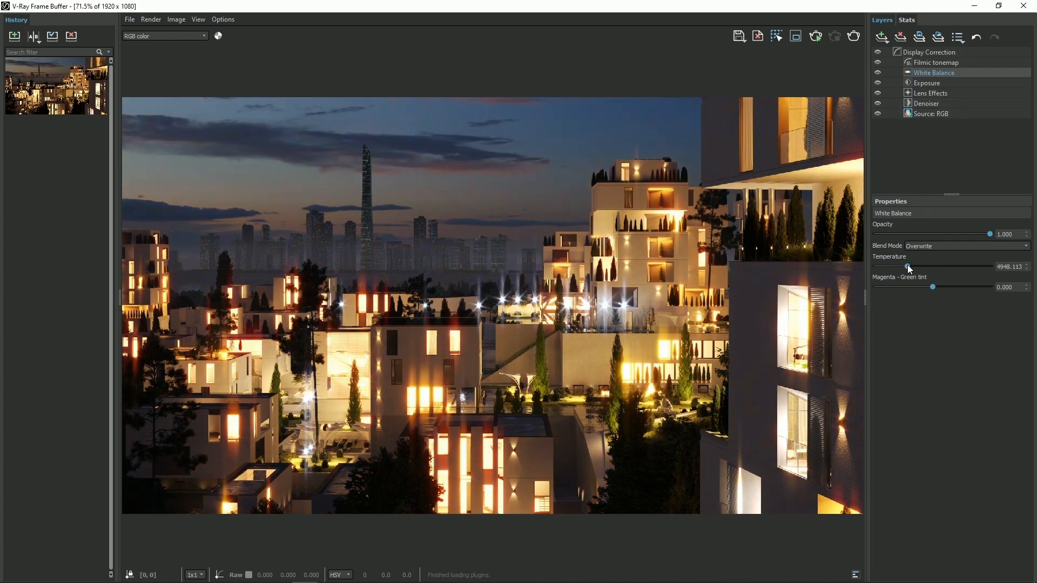
drag(983, 234, 966, 234)
click(968, 244)
click(1024, 246)
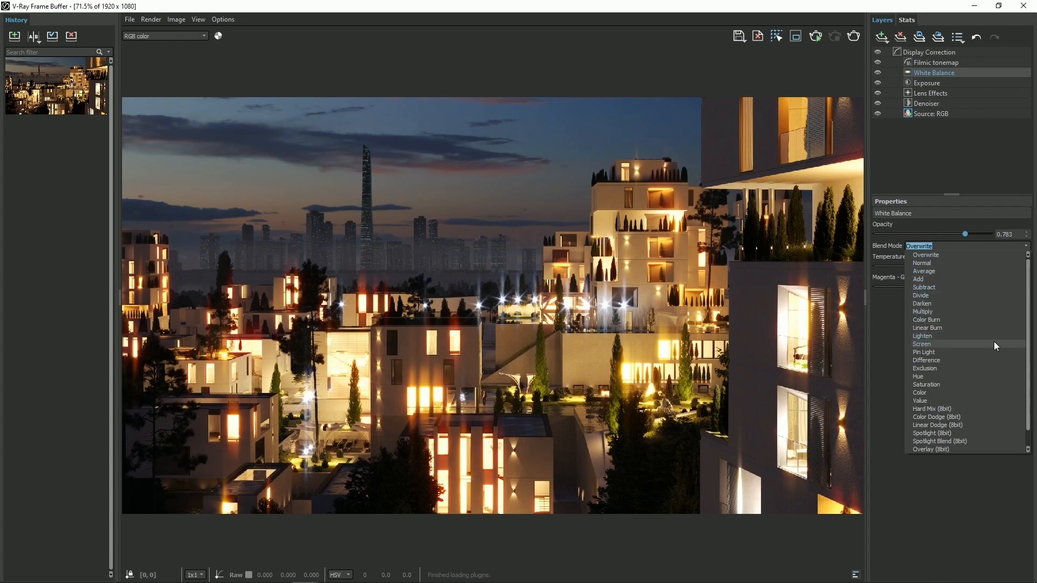
click(955, 161)
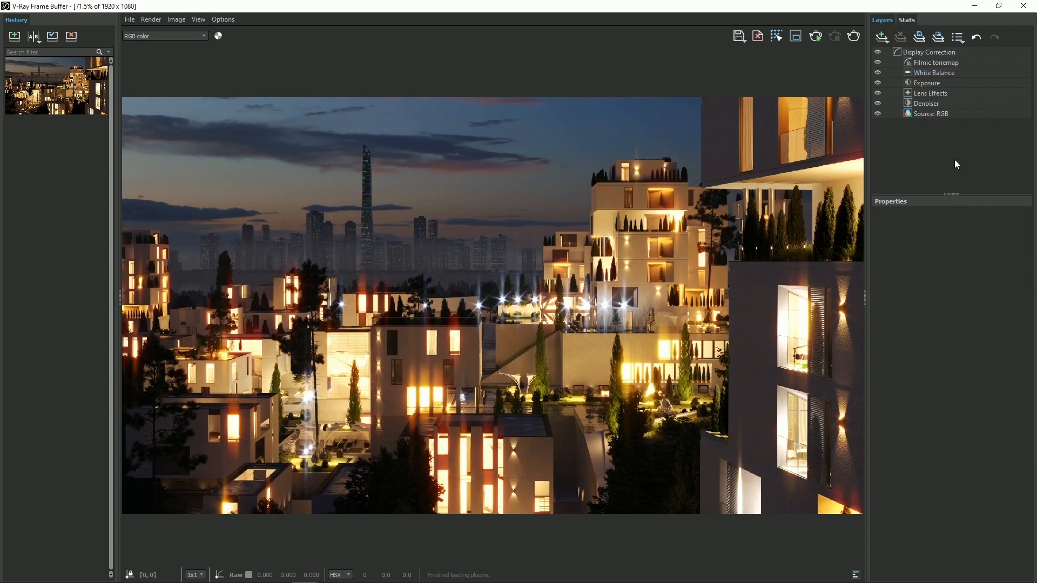
- Try other curve types such as Hejl-Dawson on the Filmic tonemap layer, and return it to Hable
click(940, 65)
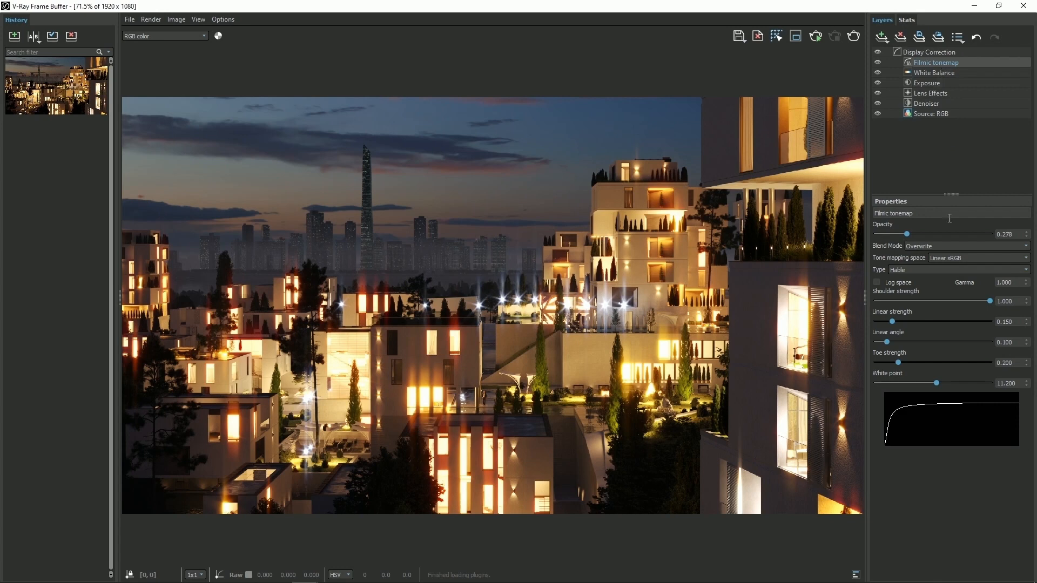
click(1029, 270)
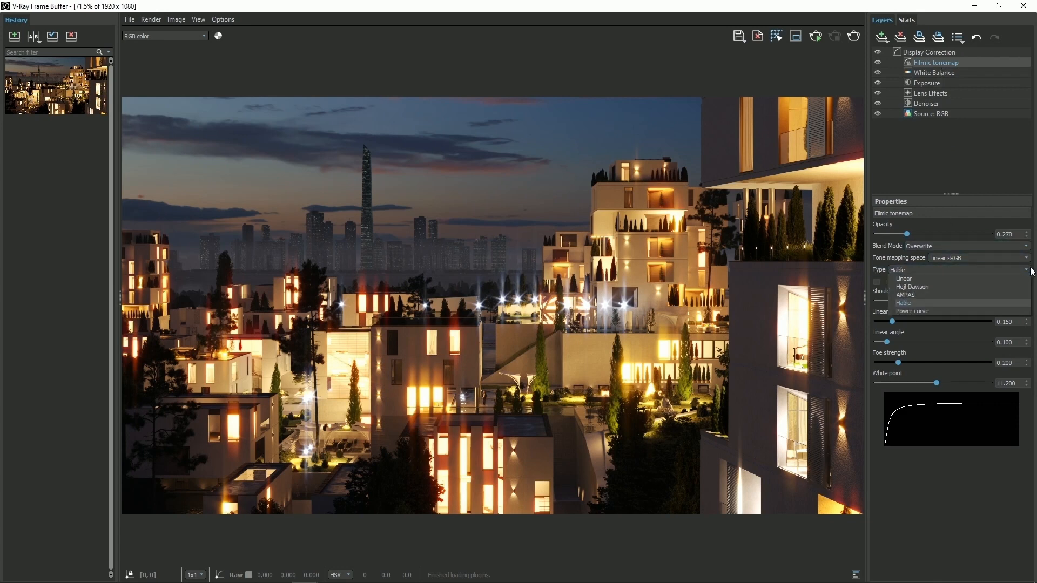
click(1003, 309)
click(1025, 272)
click(1000, 287)
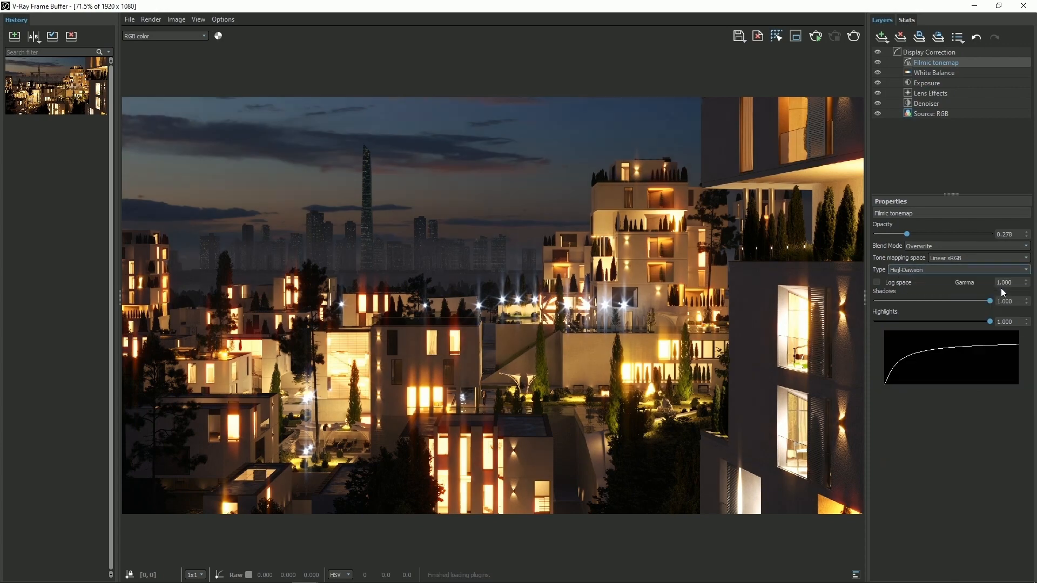
click(1023, 272)
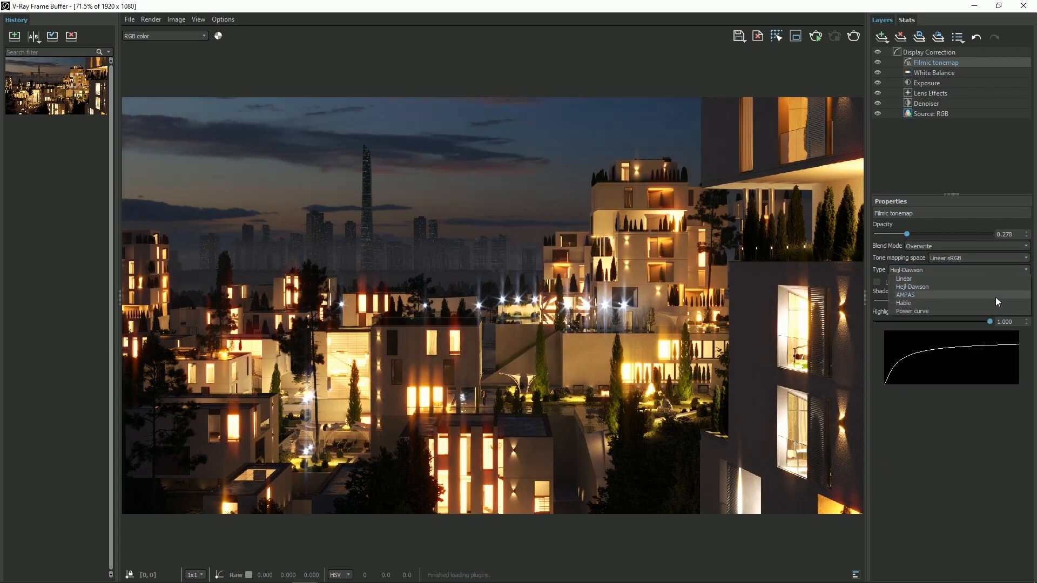
click(993, 301)
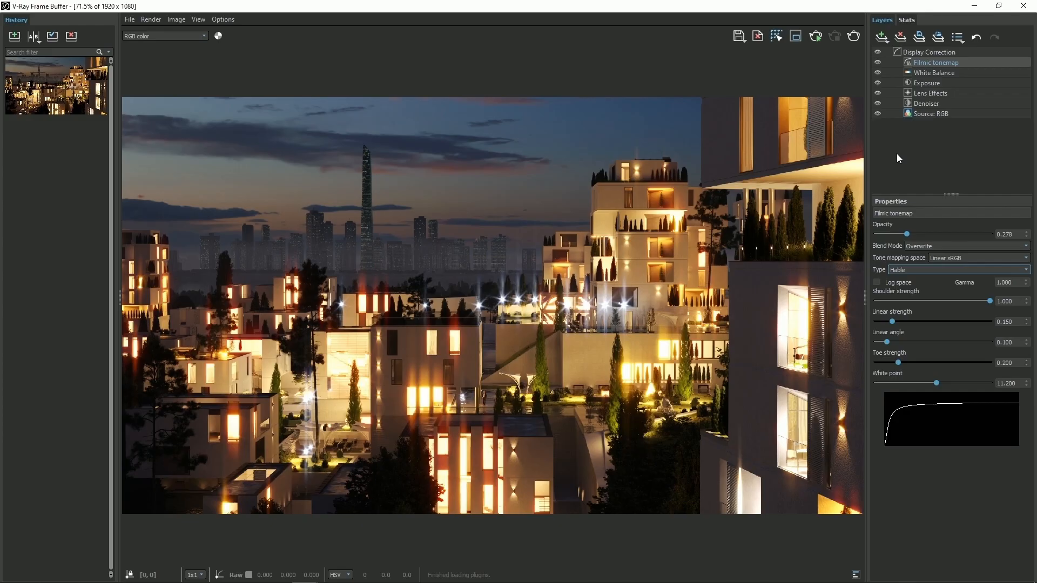
- Switch the source layer to LightMix and disable Lights_A, Lights_B and finally all light groups
click(926, 115)
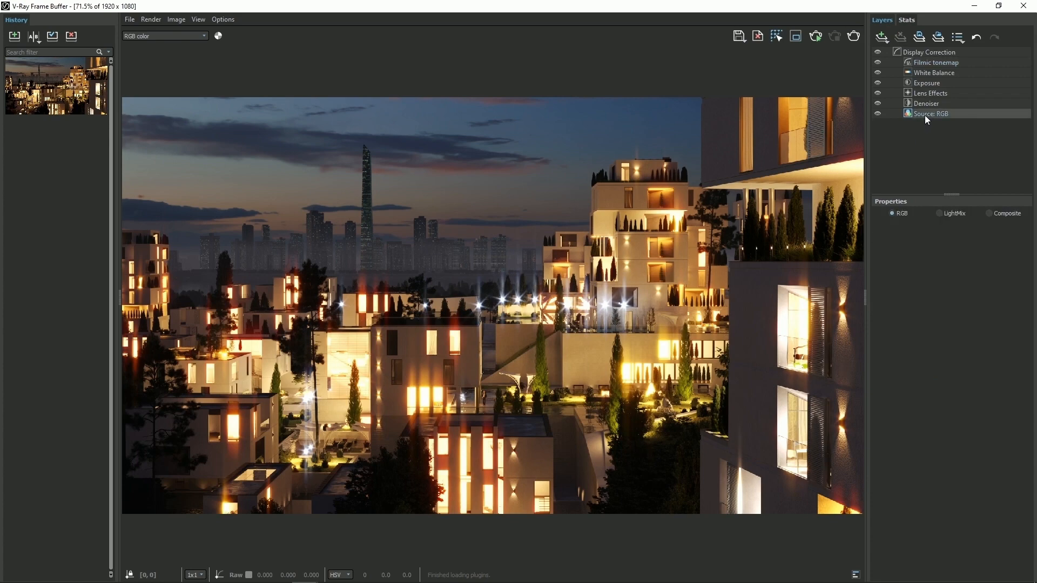
click(939, 214)
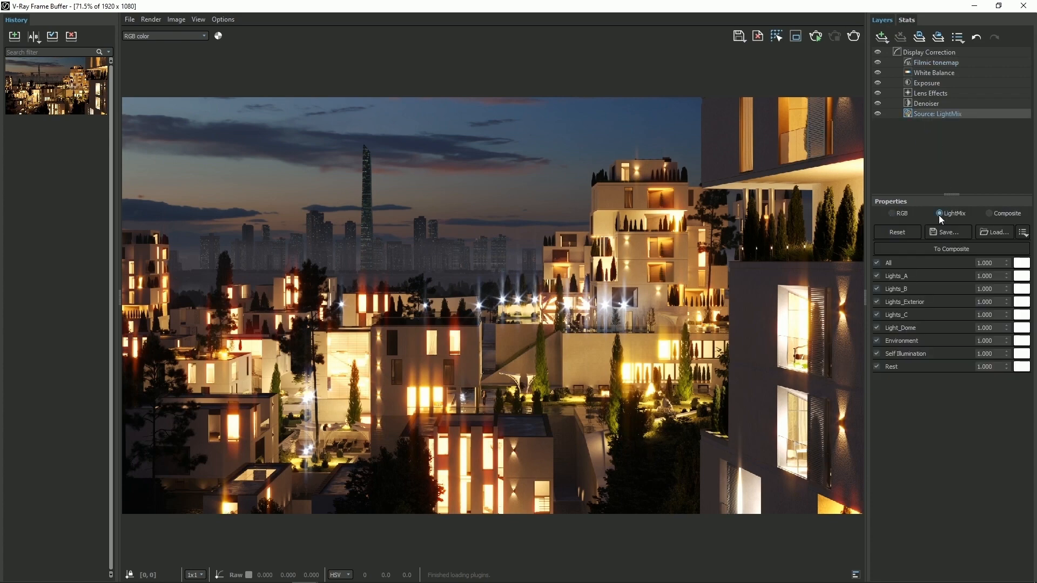
click(876, 276)
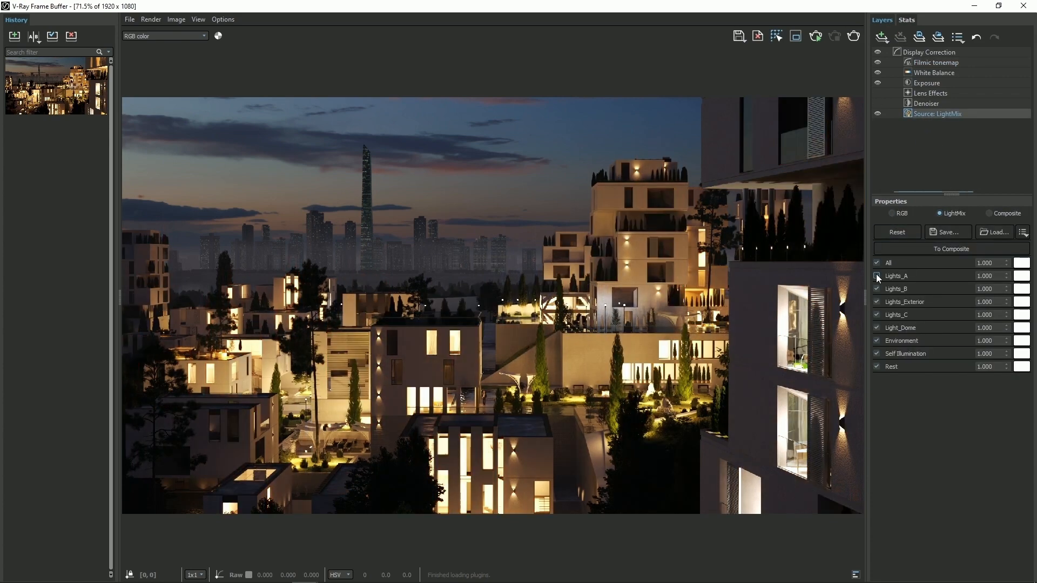
click(877, 290)
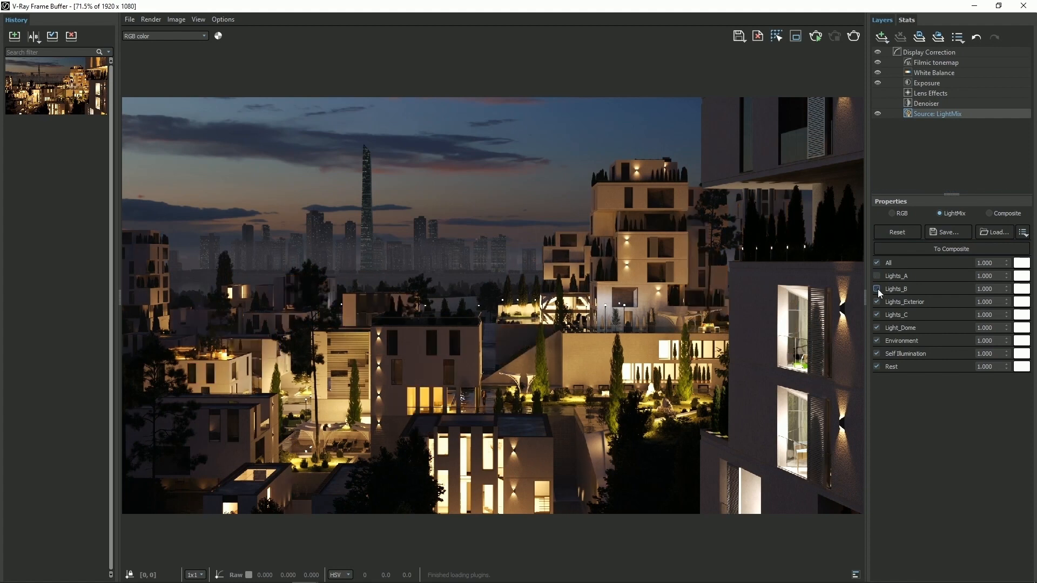
click(877, 262)
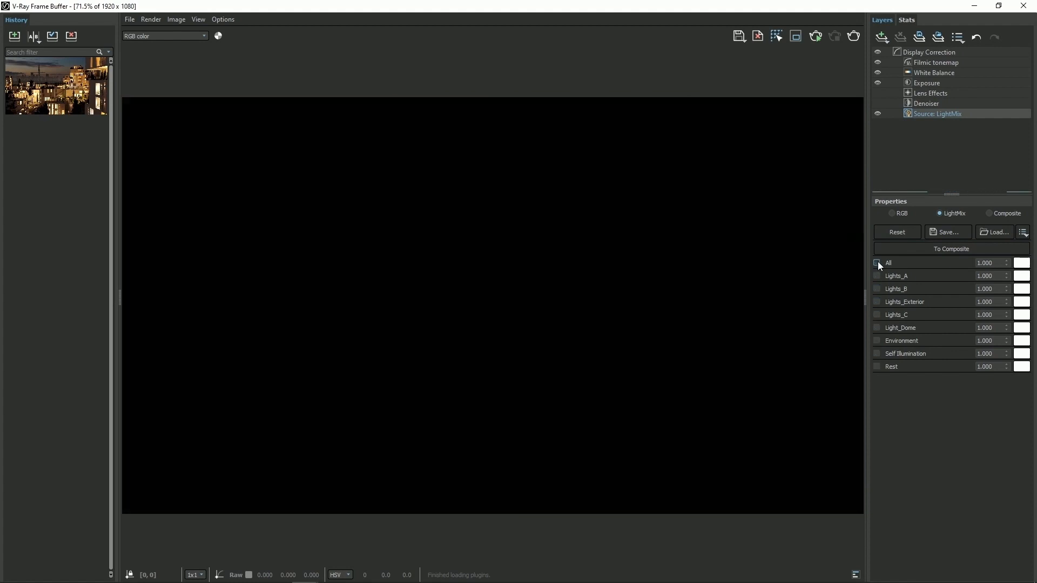
- Enable the Light_Dome and Lights_A groups in the light mix and set the Lights_A intensity to 0.3
click(878, 327)
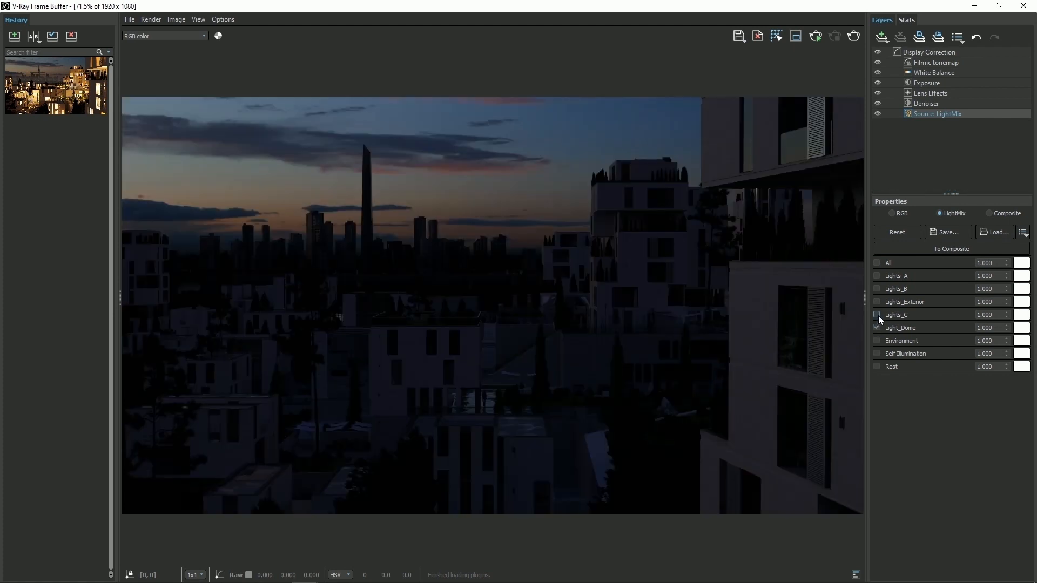
click(877, 276)
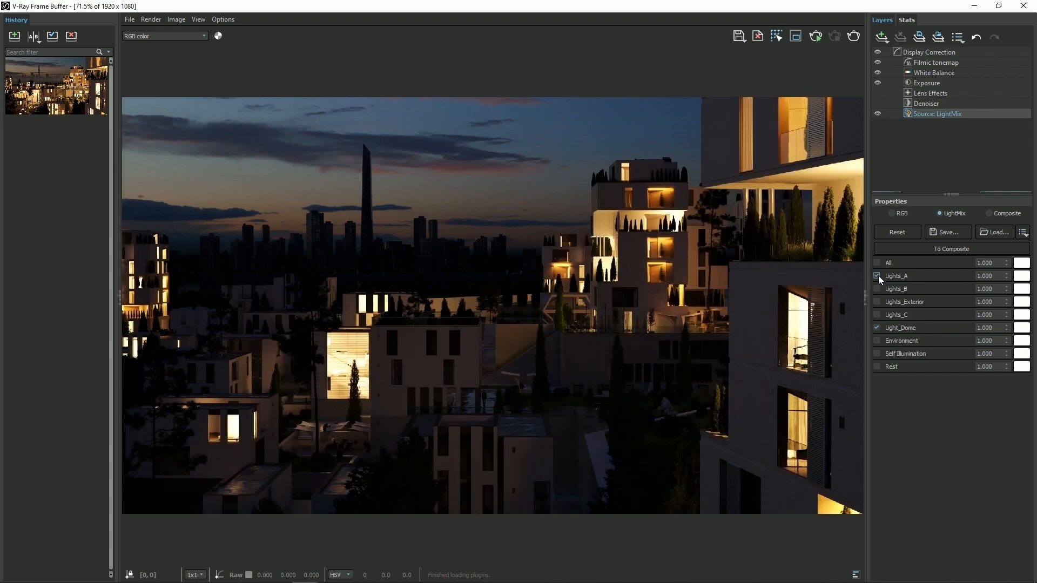
double_click(988, 276)
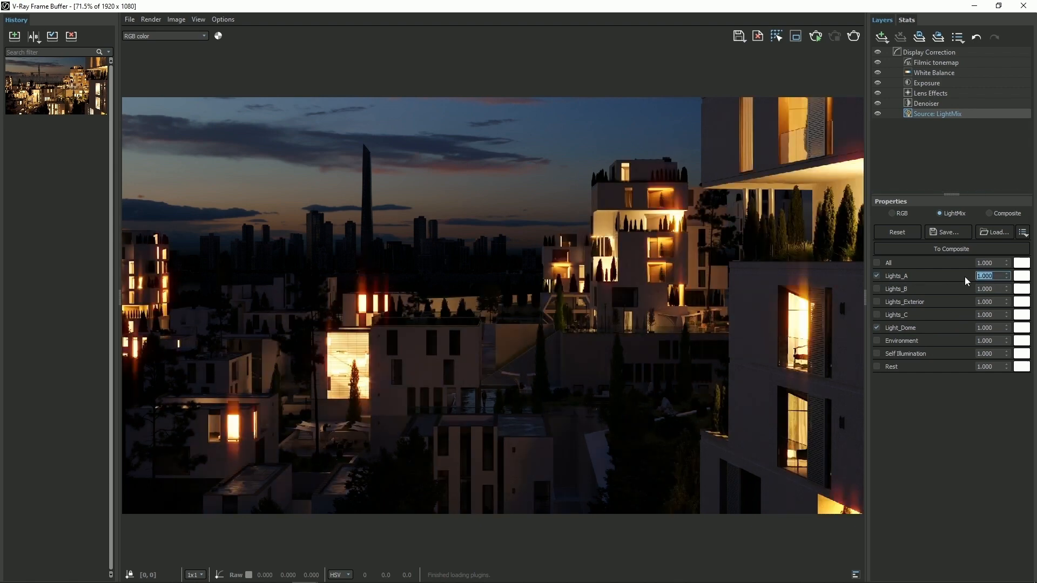
text(0.3)
key(Return)
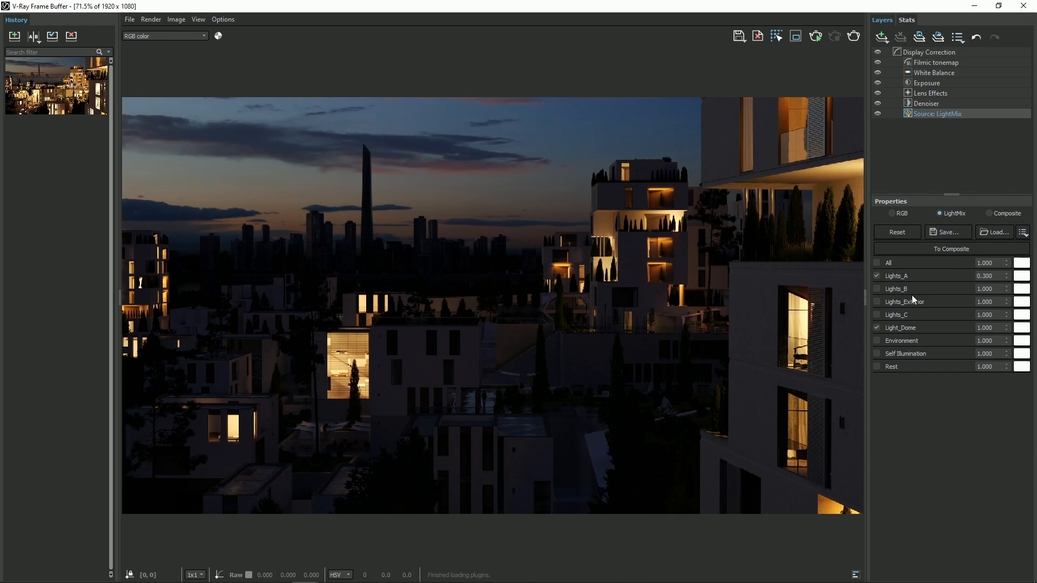
- Enable the Lights_B group and set its intensity to 0.5
click(879, 289)
double_click(986, 289)
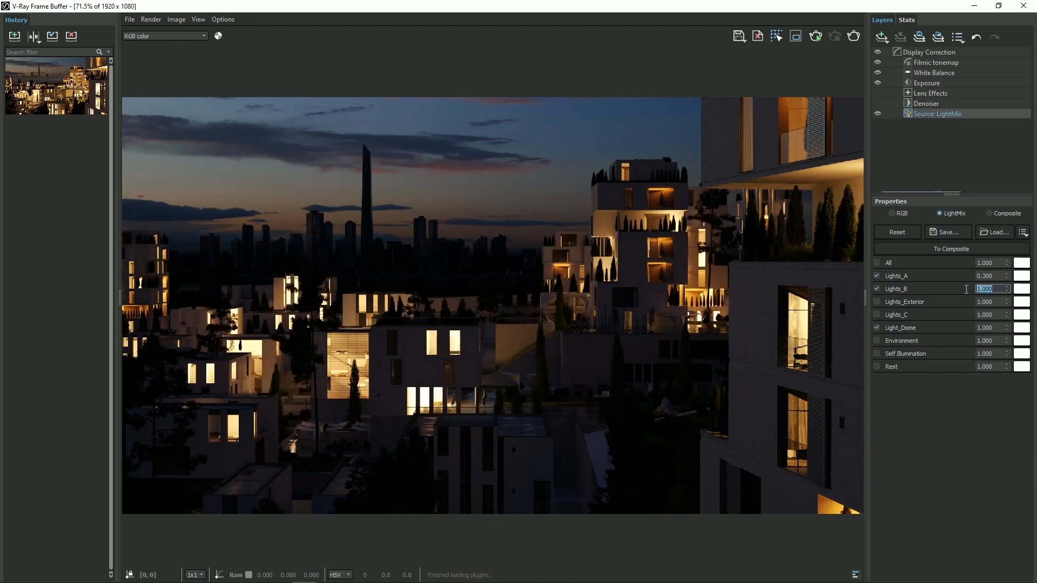
text(0.5)
key(Return)
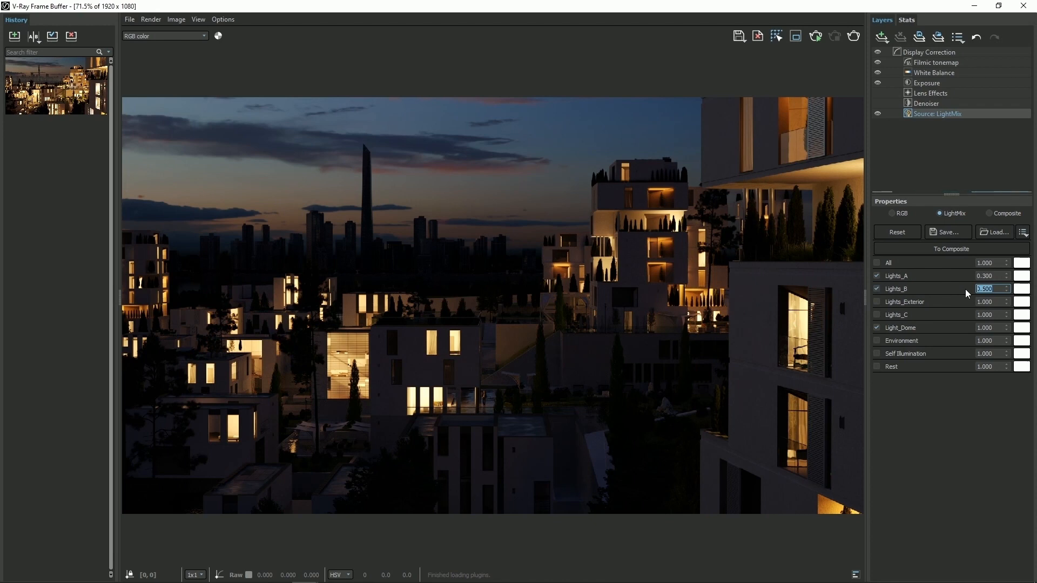
- Try a violet tint on the Lights_B group and discard the colour change
click(1021, 289)
mouse_move(866, 316)
mouse_down()
mouse_move(865, 332)
mouse_move(818, 364)
mouse_move(821, 382)
mouse_move(825, 295)
mouse_up()
click(828, 317)
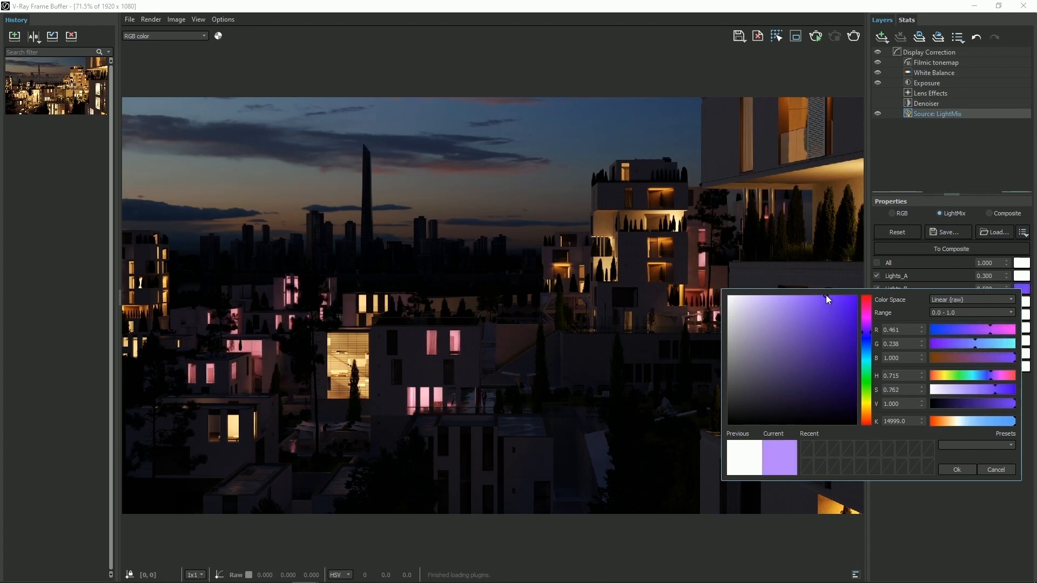
click(988, 469)
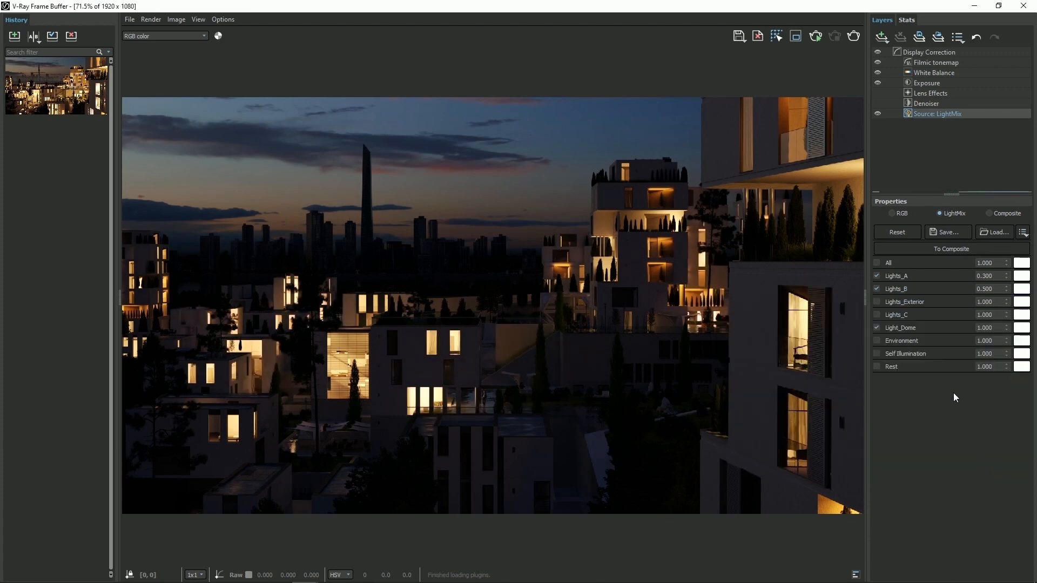
- Enable the Lights_Exterior group and set its intensity to 0.5
click(877, 302)
click(981, 302)
text(0.)
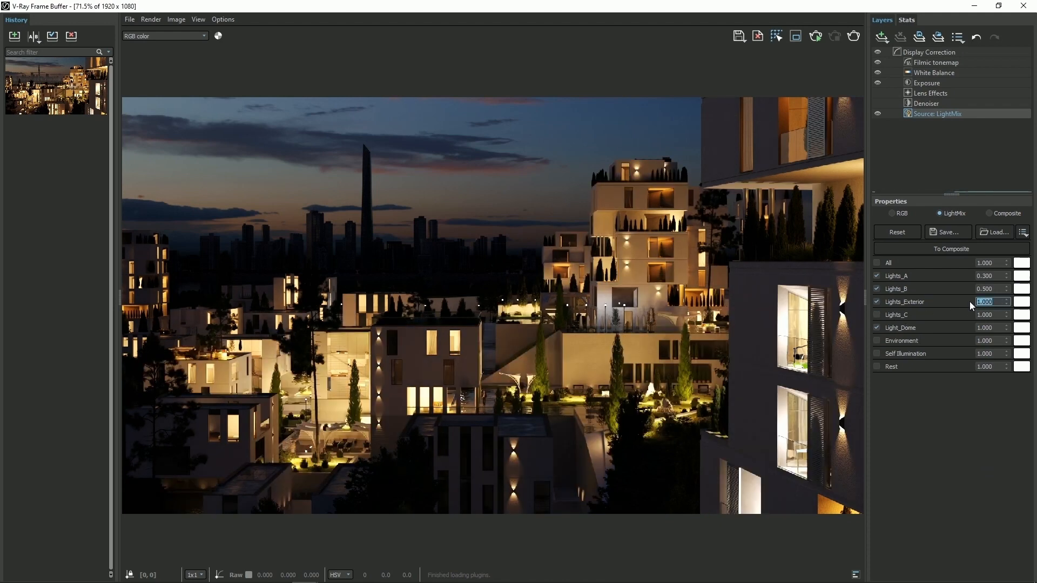
text(5)
key(Return)
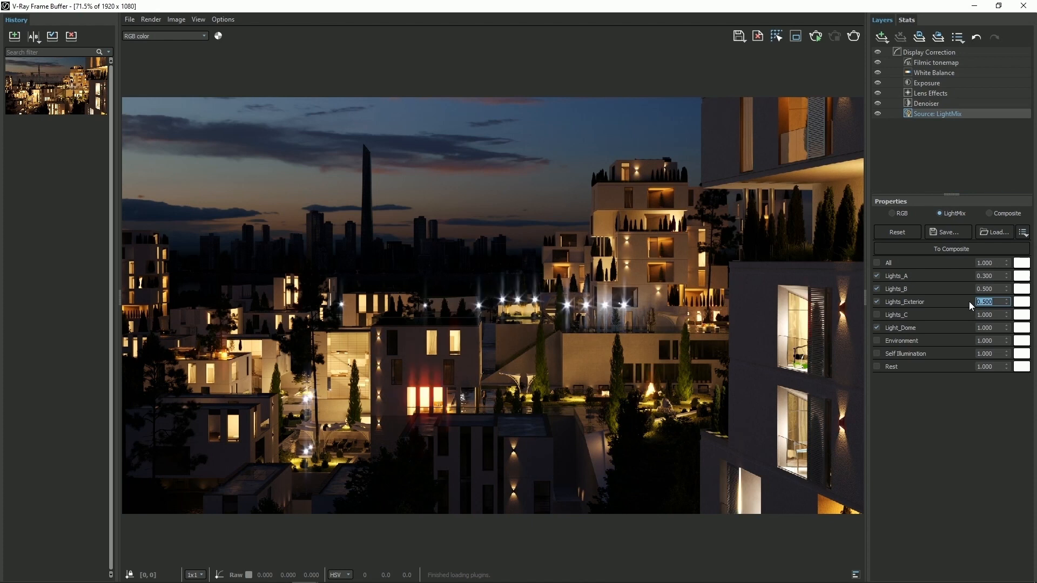
- Enable the Lights_C, Environment, Self Illumination and Rest groups in the light mix
click(877, 315)
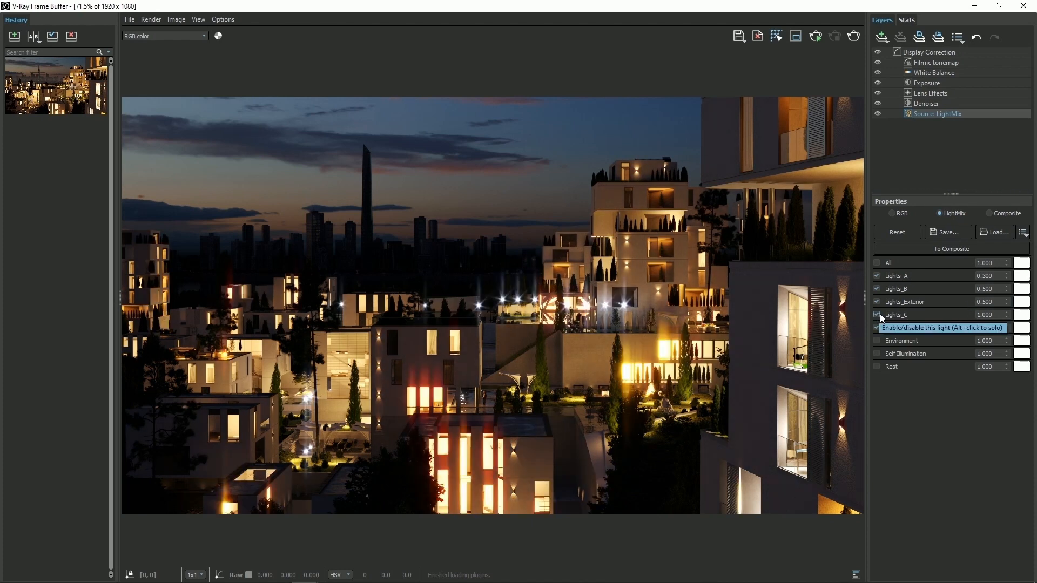
click(877, 341)
click(877, 354)
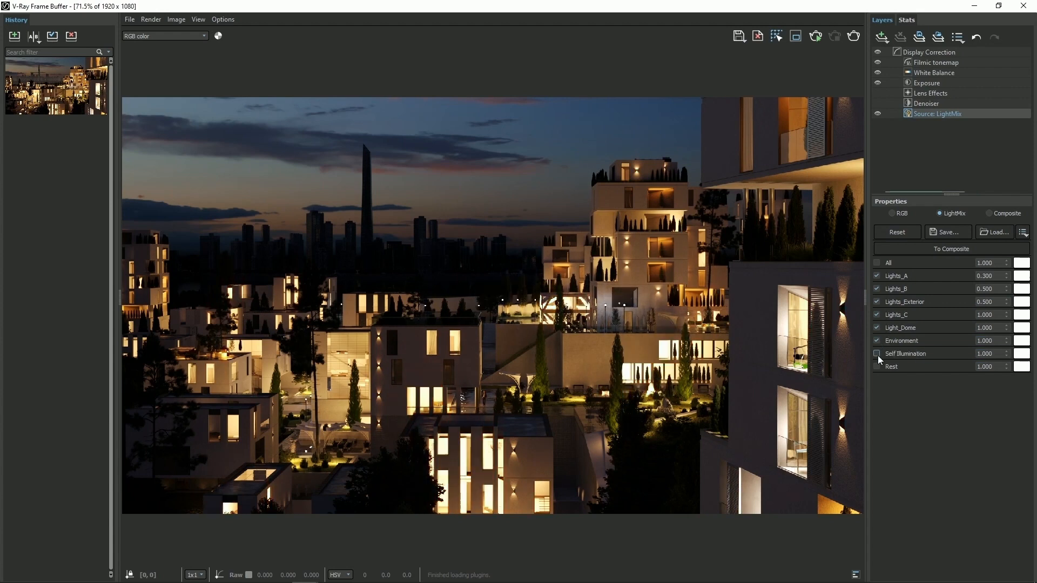
click(877, 366)
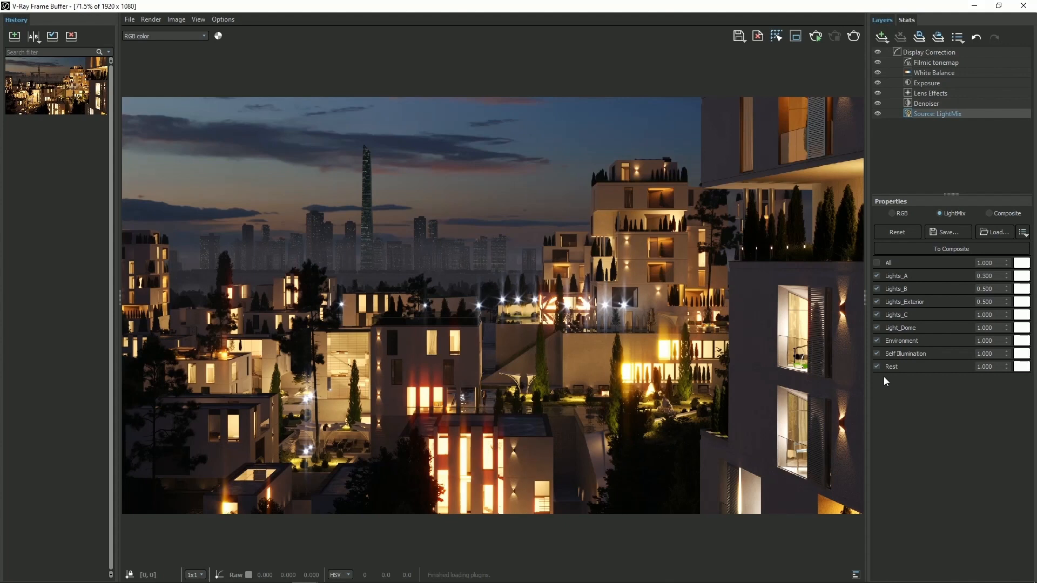
- Convert the light mix to a composite, store the adjusted render in the history, and collapse the LightMix folder
click(923, 251)
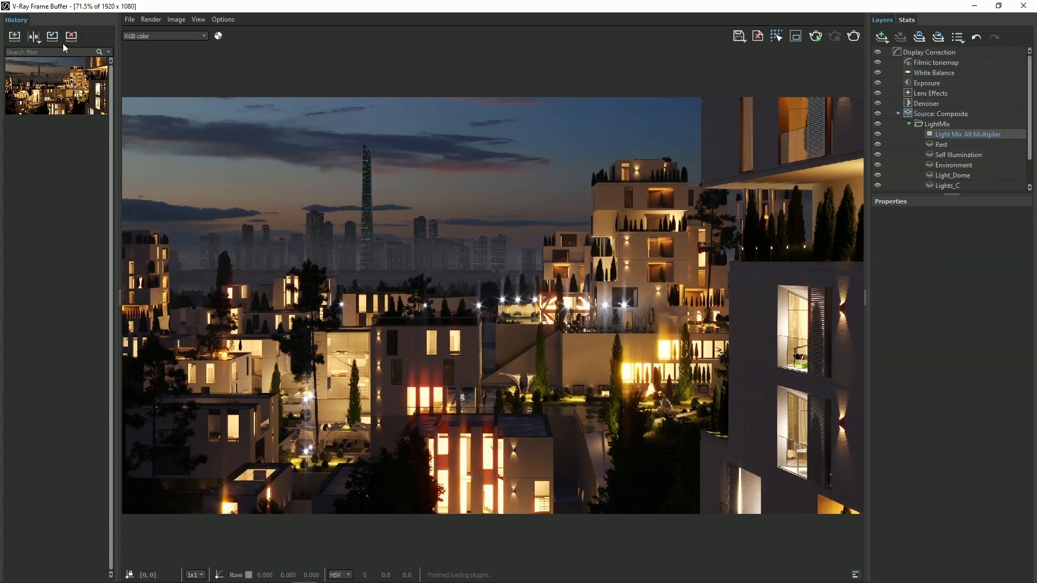
click(15, 38)
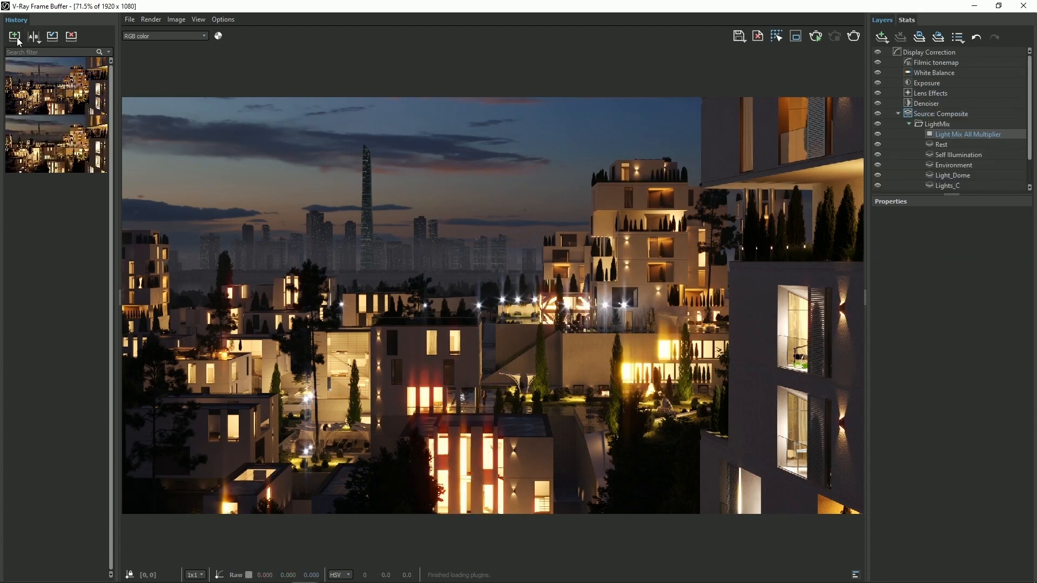
click(912, 125)
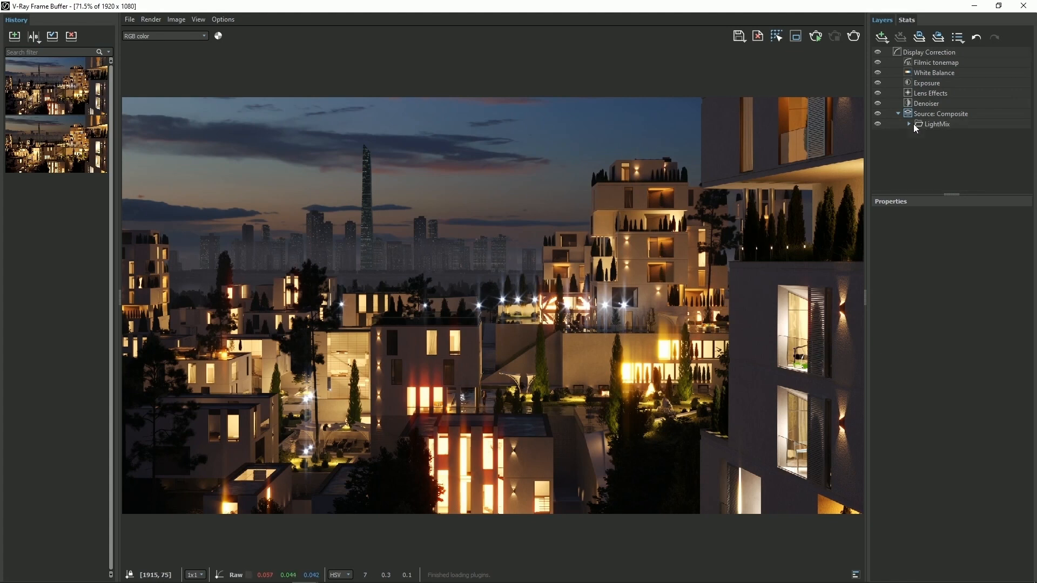
click(913, 125)
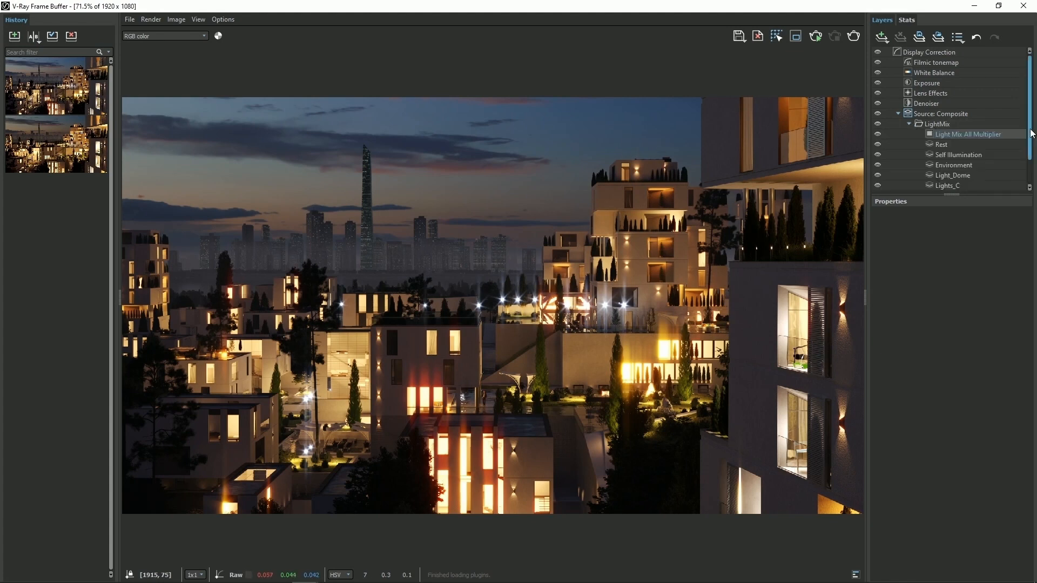
scroll(1031, 134, down, 1)
click(910, 93)
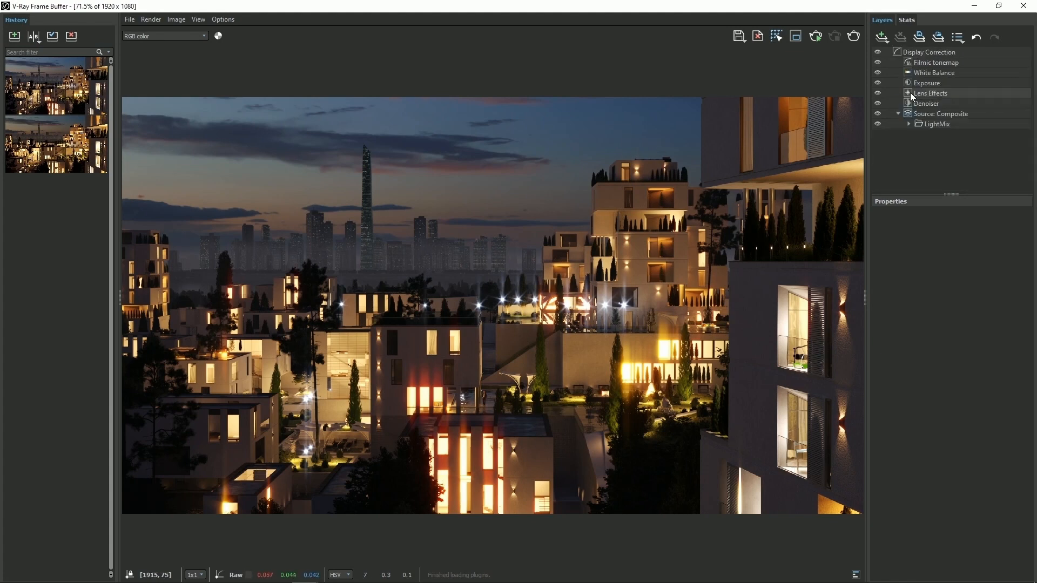
- Add a render element layer to the composite source, assign it the Atmosphere element and keep its blend mode at Add
click(921, 115)
right_click(920, 115)
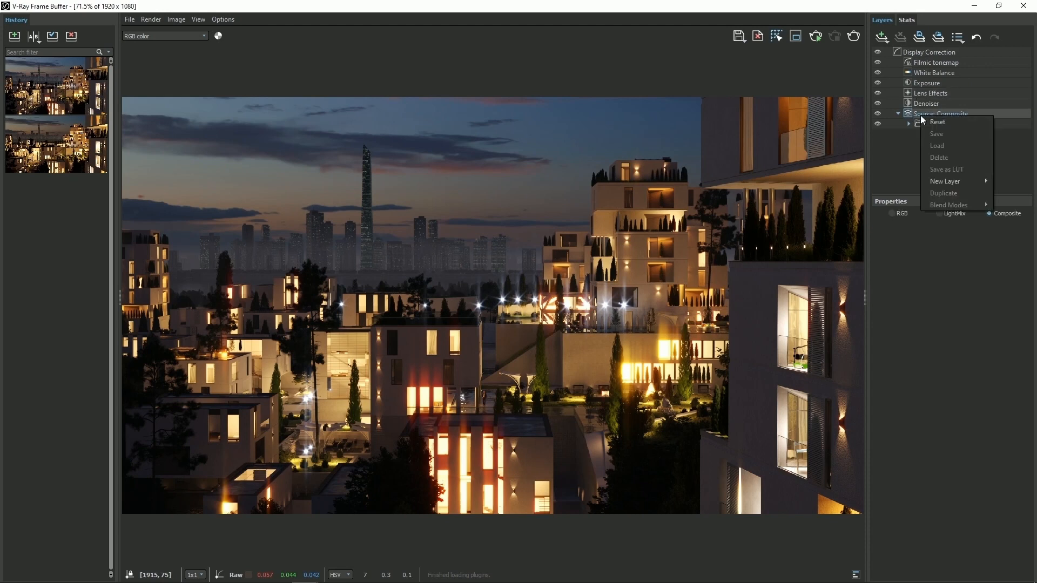
mouse_move(944, 182)
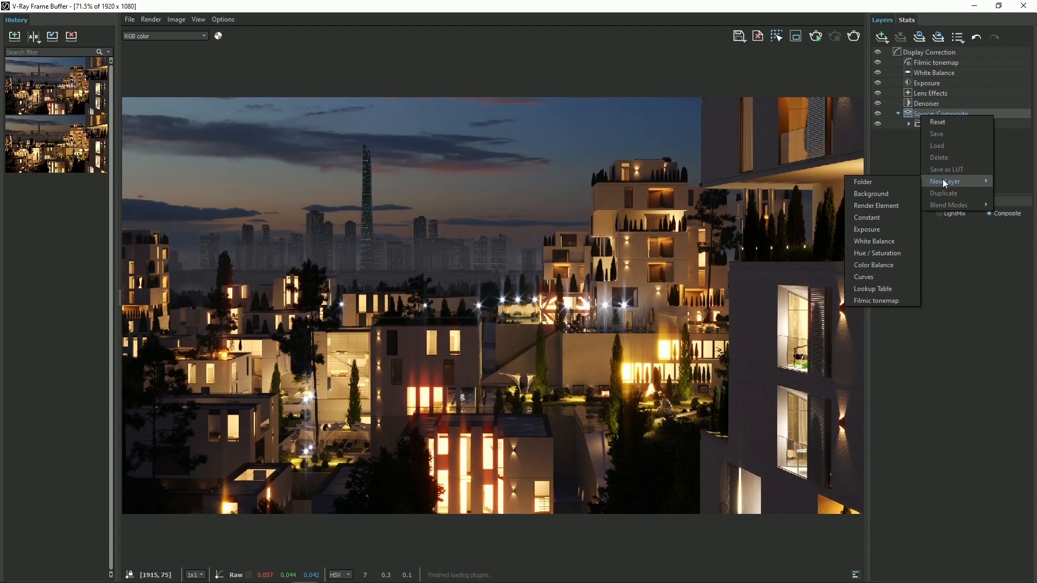
click(906, 205)
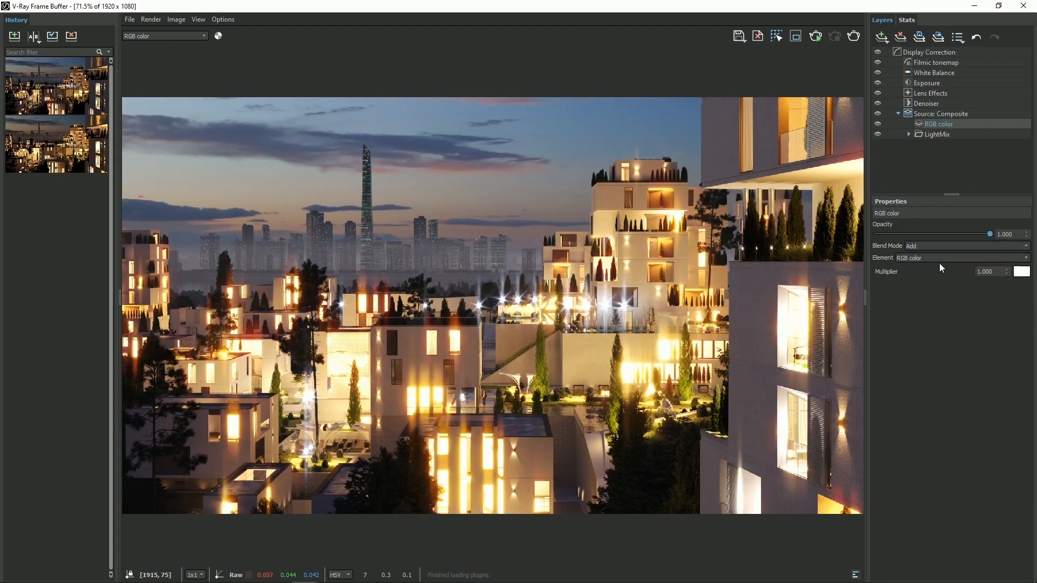
click(1027, 258)
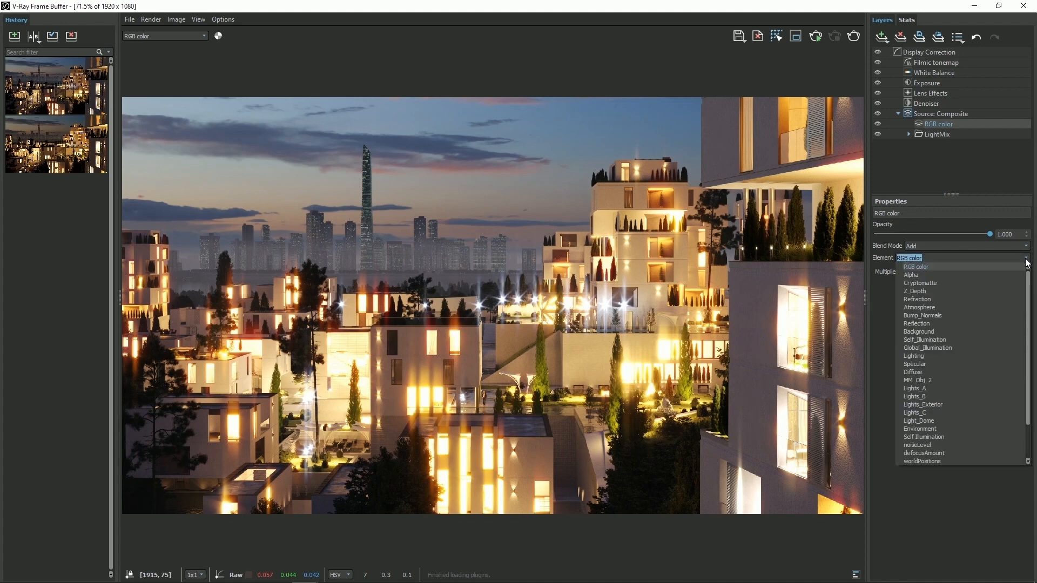
click(967, 306)
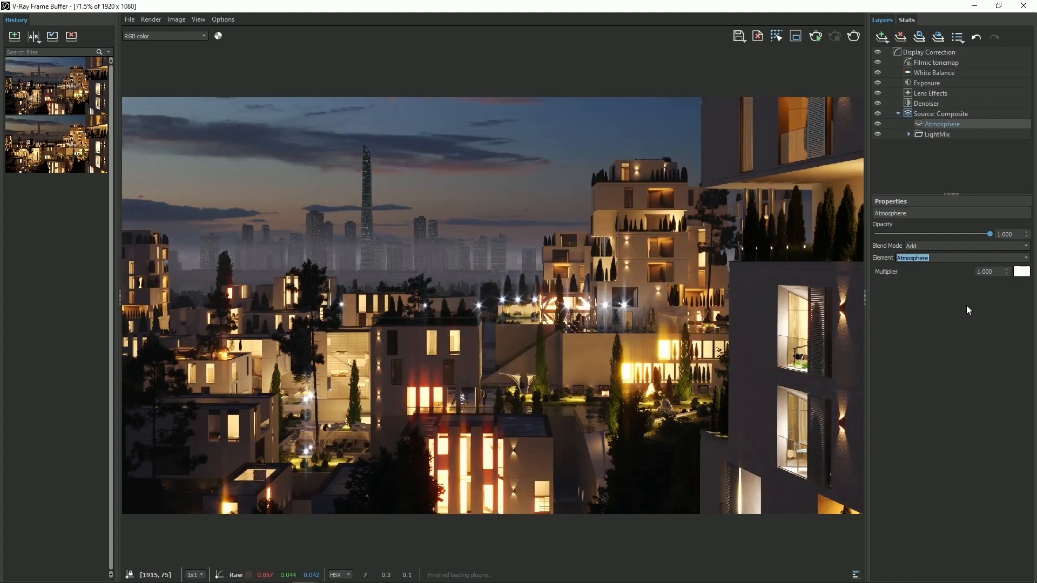
click(988, 245)
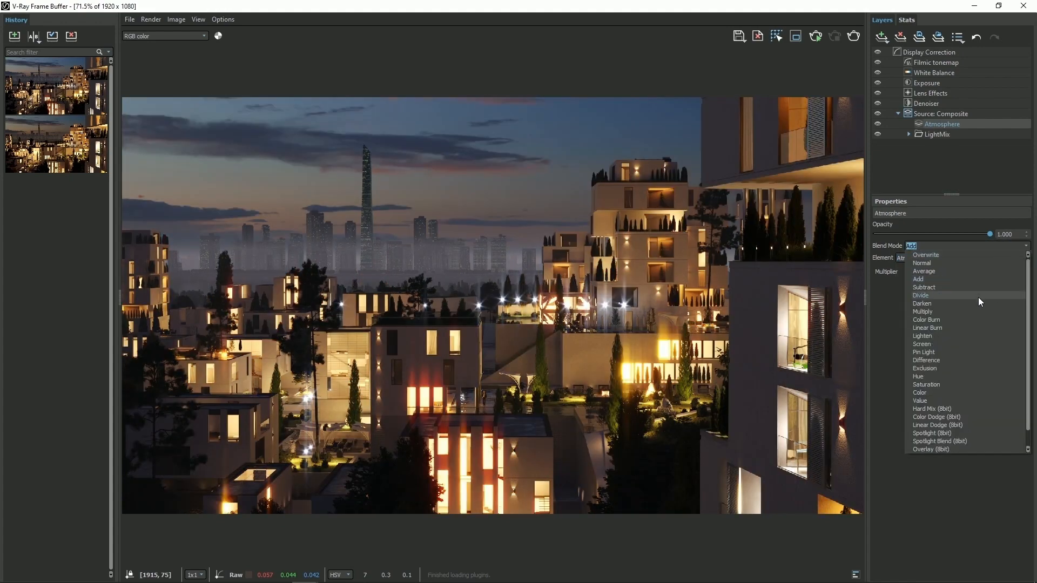
click(983, 280)
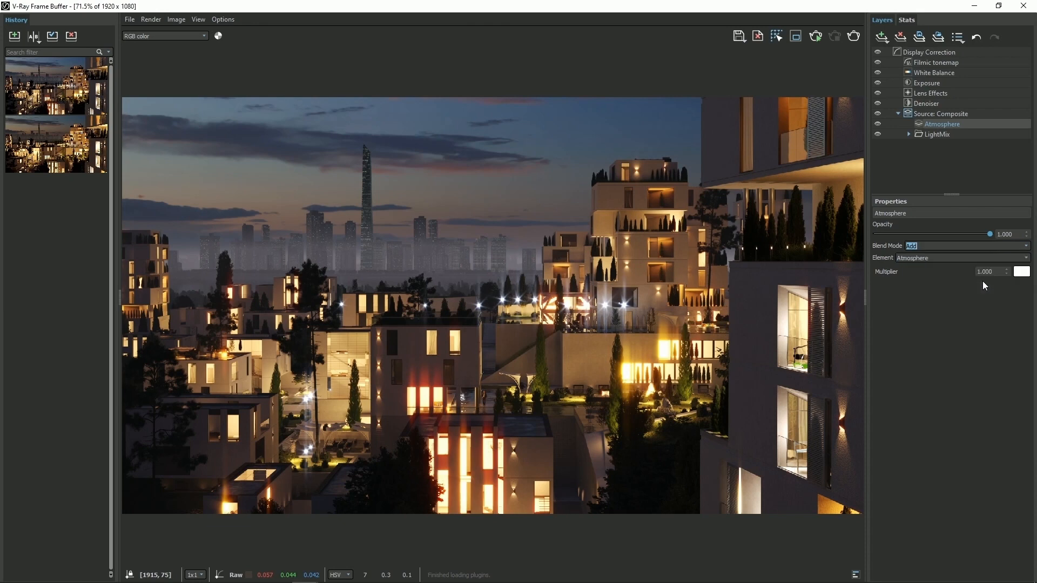
- Add a White Balance layer to the Atmosphere layer and set its temperature to about 7600
right_click(948, 128)
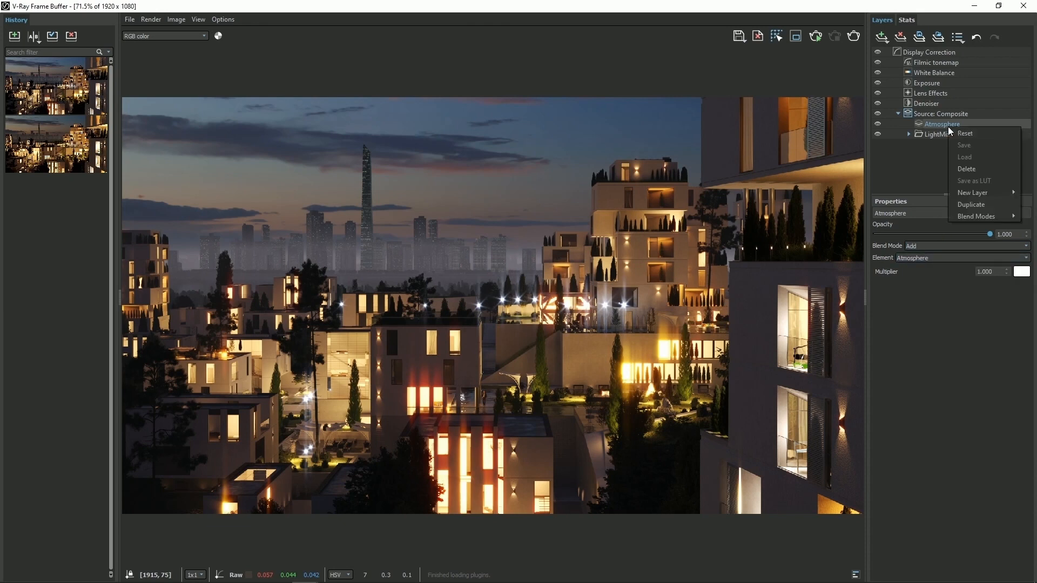
mouse_move(967, 193)
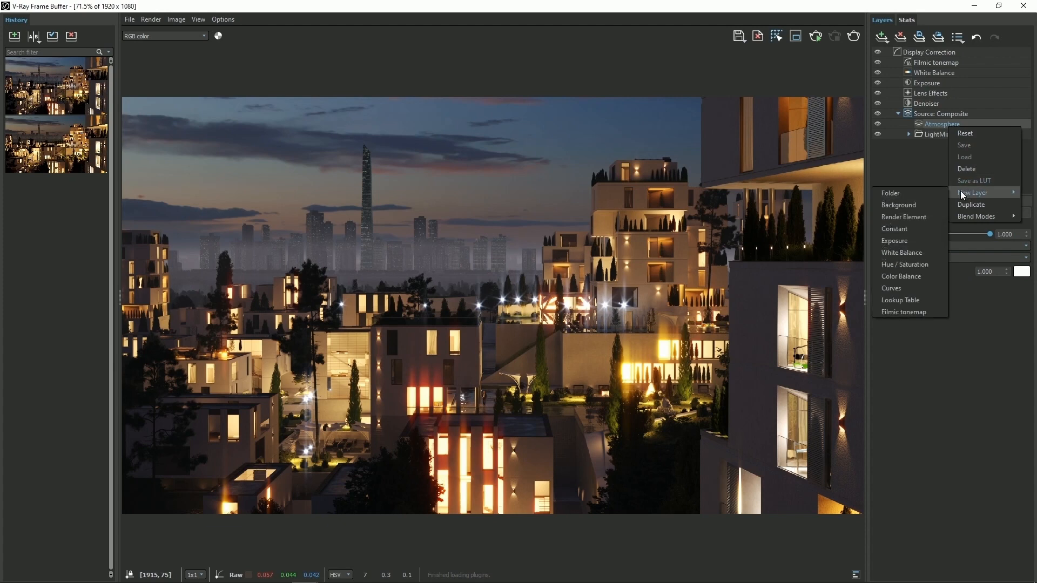
click(920, 252)
mouse_move(932, 267)
mouse_down()
mouse_move(904, 266)
mouse_move(968, 261)
mouse_move(951, 260)
mouse_up()
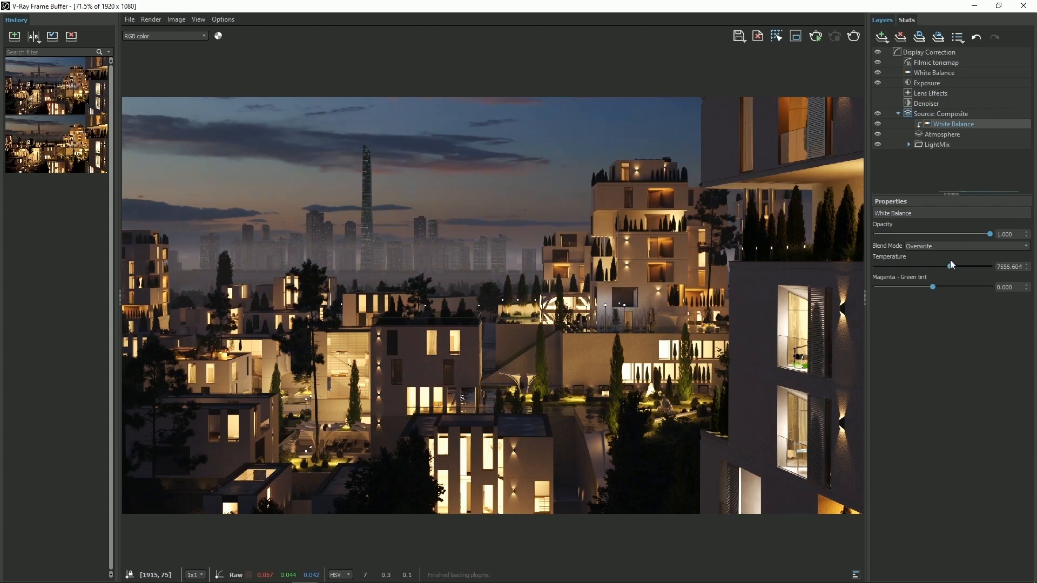
- Start adding another new layer to the Atmosphere layer
click(947, 133)
right_click(948, 134)
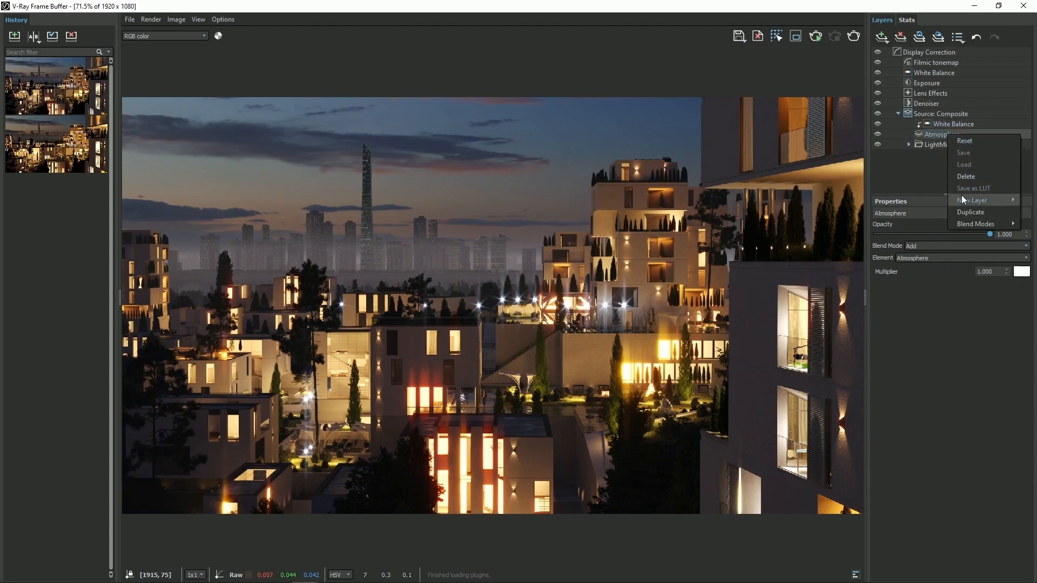